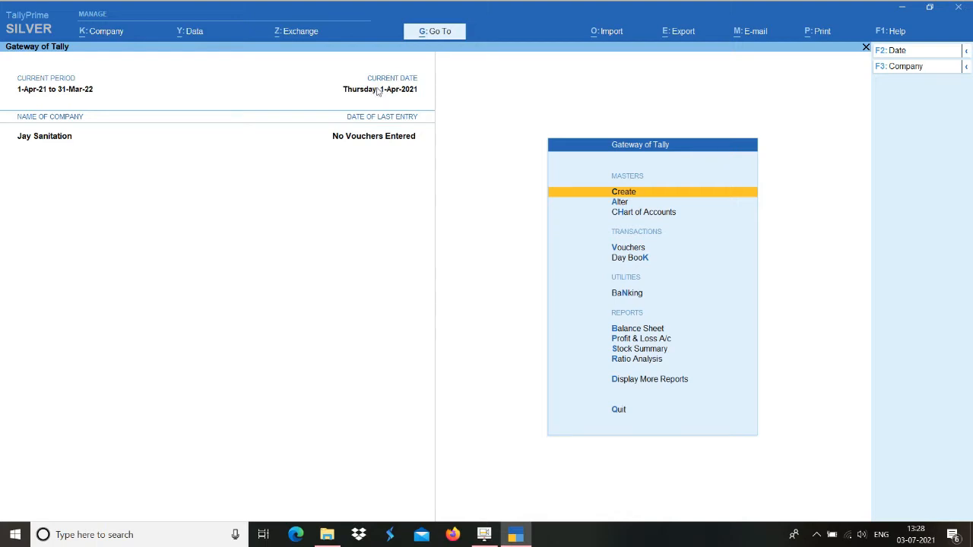
# Open the list of masters that can be created and go through the inventory masters from Stock Group to Godown
pyautogui.press('Return')
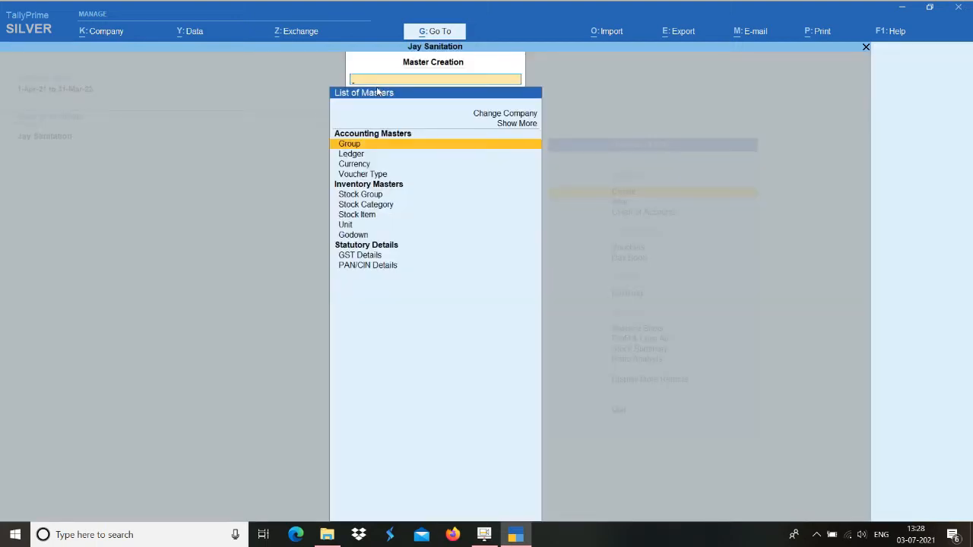
pyautogui.press('Down')
pyautogui.press('Down')
pyautogui.press('Down')
pyautogui.press('Down')
pyautogui.press('Down')
pyautogui.press('Down')
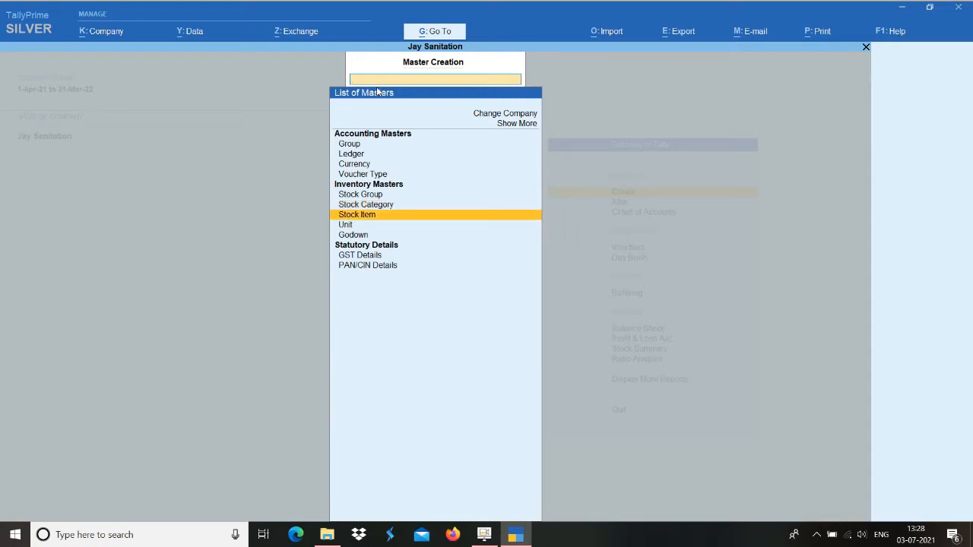
pyautogui.press('Up')
pyautogui.press('Up')
pyautogui.press('Down')
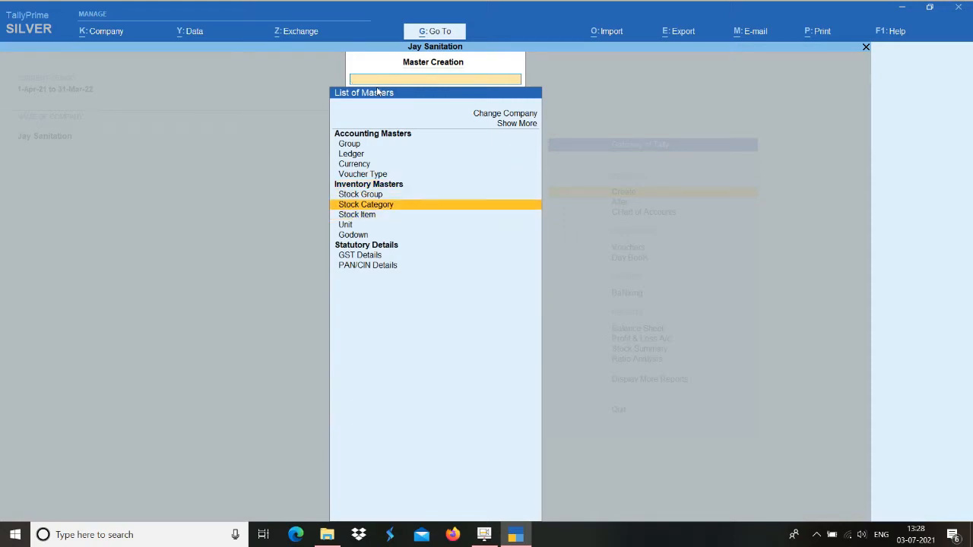
pyautogui.press('Up')
pyautogui.press('Down')
pyautogui.press('Down')
pyautogui.press('Up')
pyautogui.press('Down')
pyautogui.press('Down')
pyautogui.press('Down')
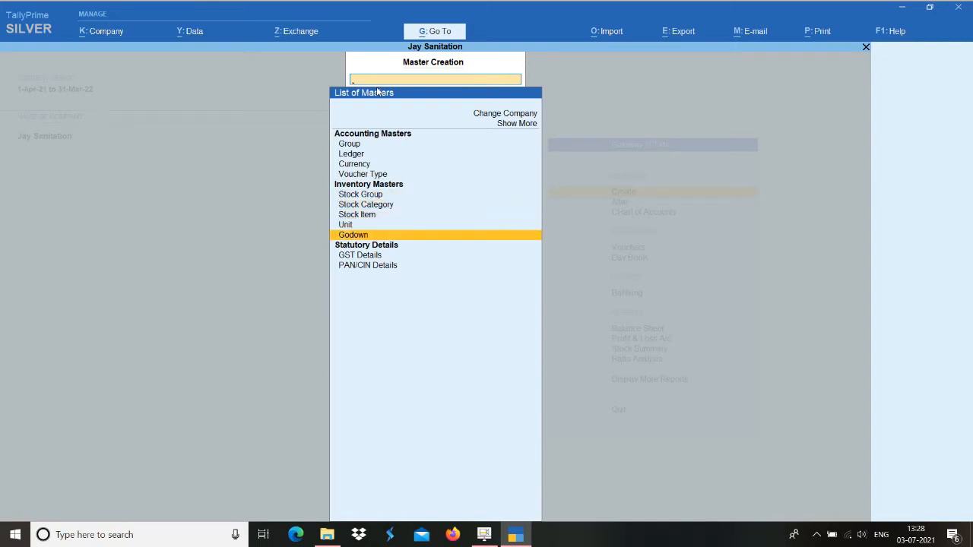
pyautogui.press('Up')
pyautogui.press('Up')
pyautogui.press('Up')
pyautogui.press('Up')
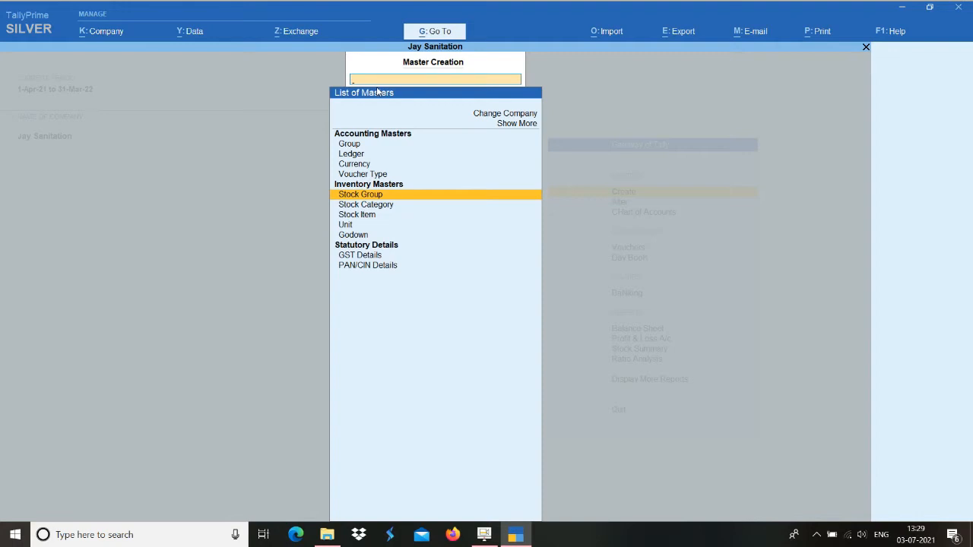
# Create a stock group named Laptop under Primary, with item quantities added and GST details set to No
pyautogui.press('Return')
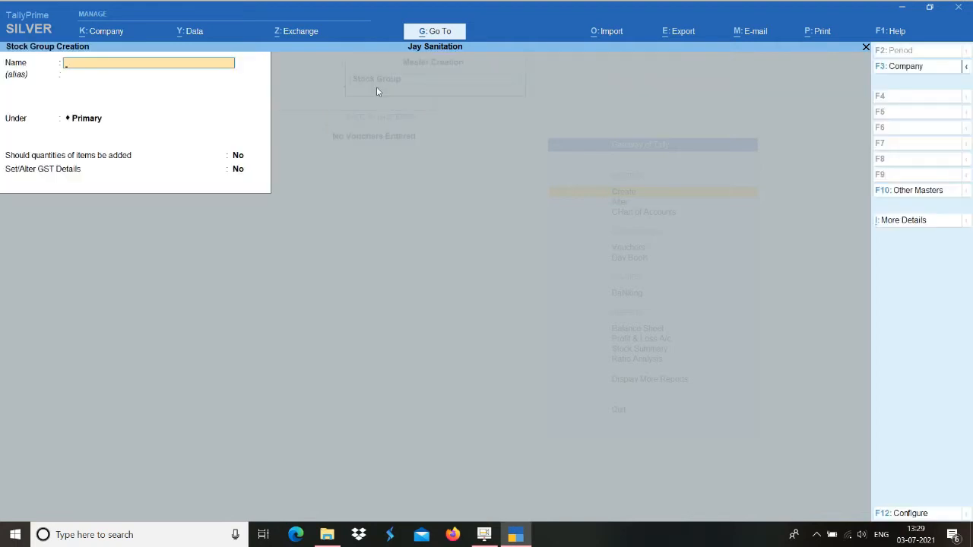
pyautogui.write('Laptop')
pyautogui.press('Return')
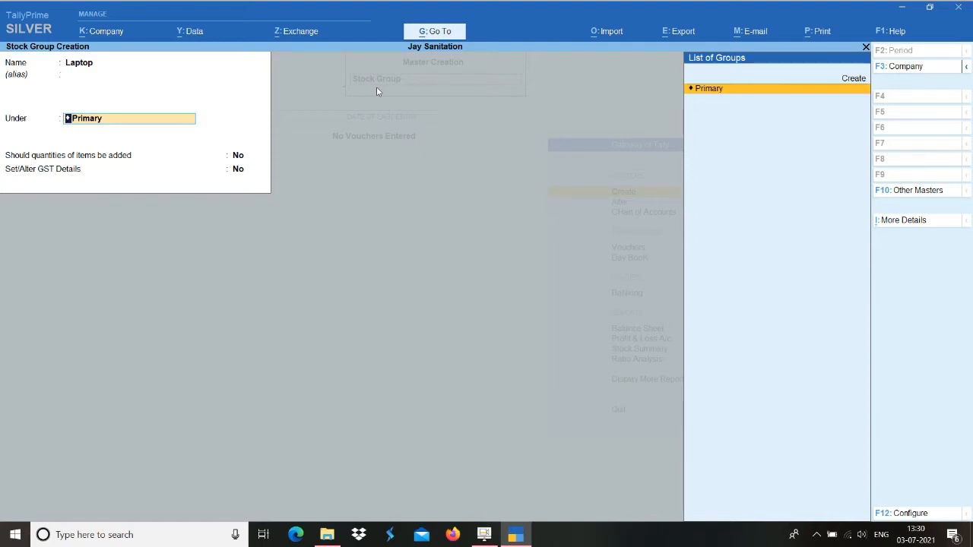
pyautogui.press('Return')
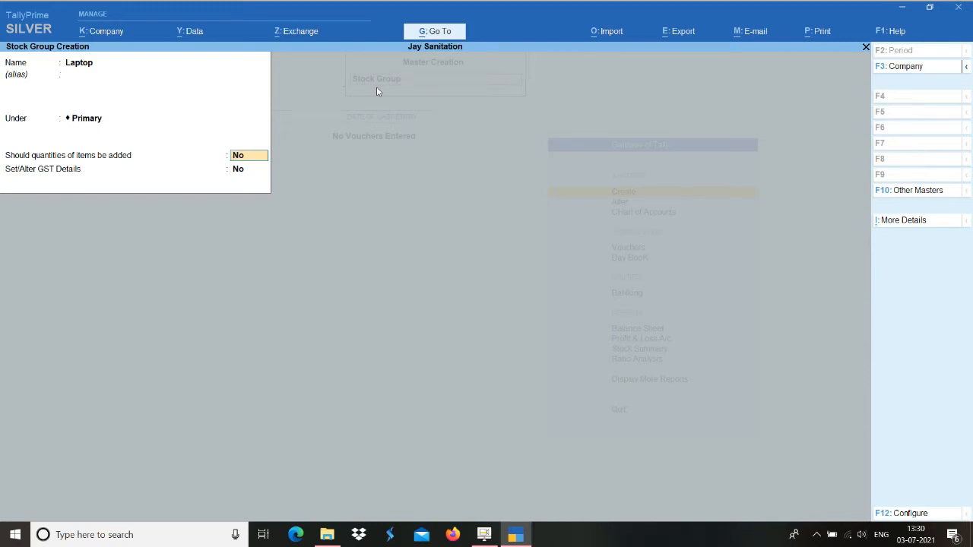
pyautogui.write('y')
pyautogui.press('Return')
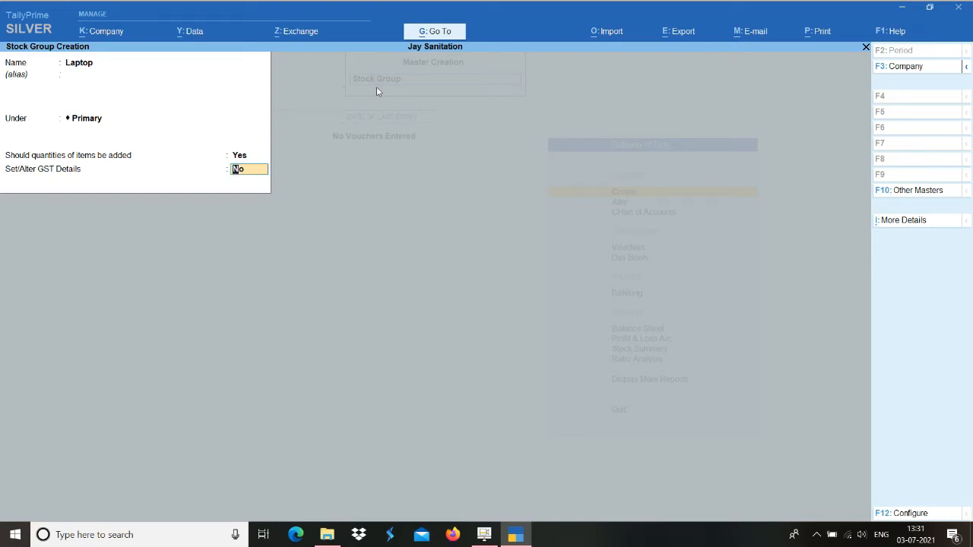
pyautogui.press('Return')
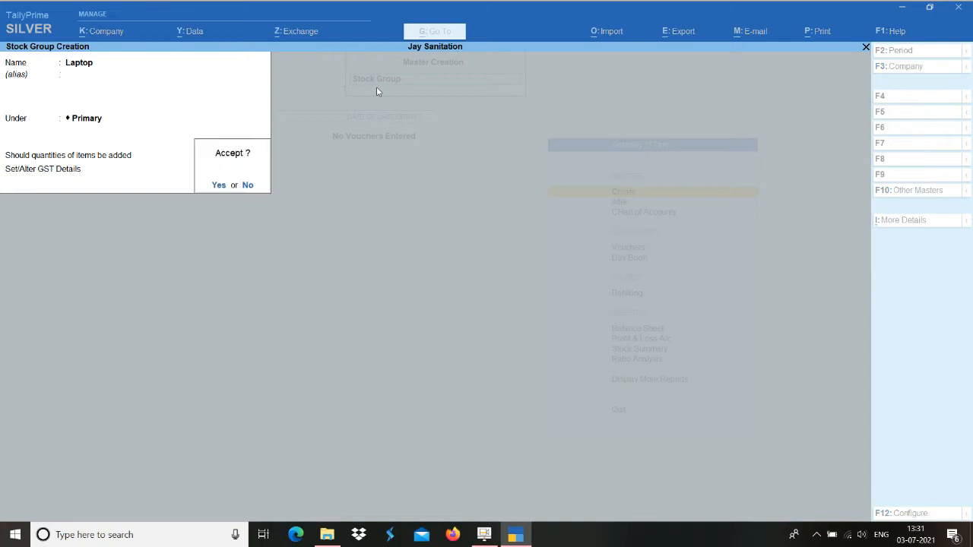
pyautogui.press('Return')
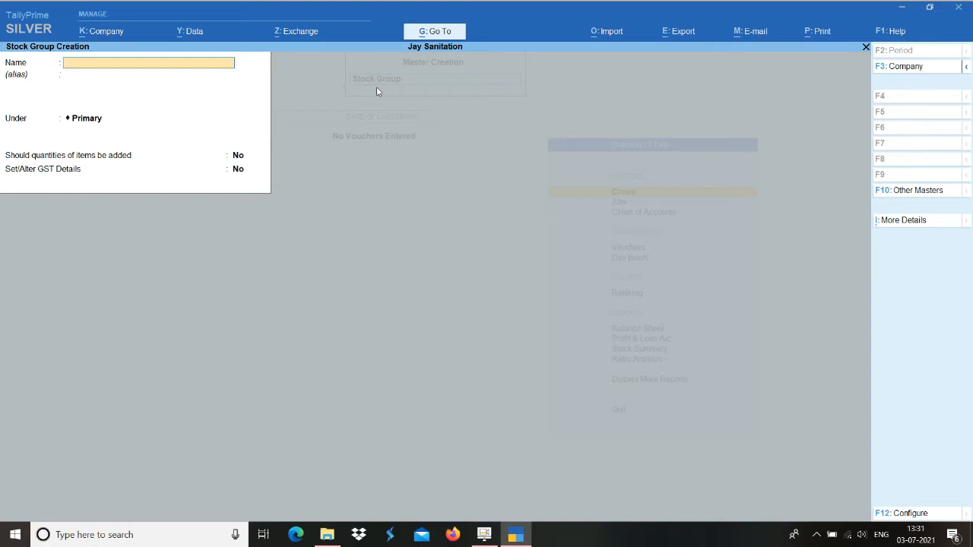
# Create a stock group named Hp under Laptop, with item quantities added and GST details set to No
pyautogui.write('Hp')
pyautogui.press('Return')
pyautogui.press('Return')
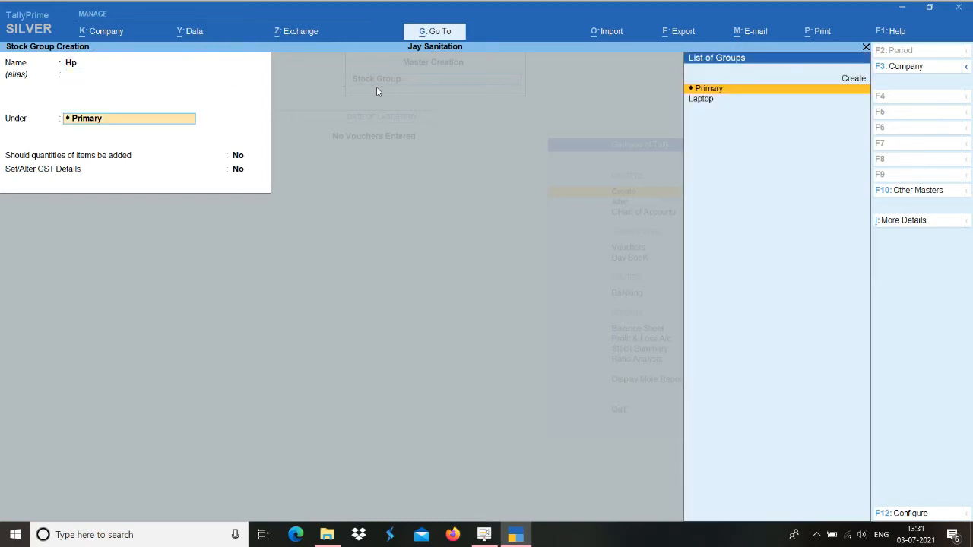
pyautogui.press('Down')
pyautogui.press('Return')
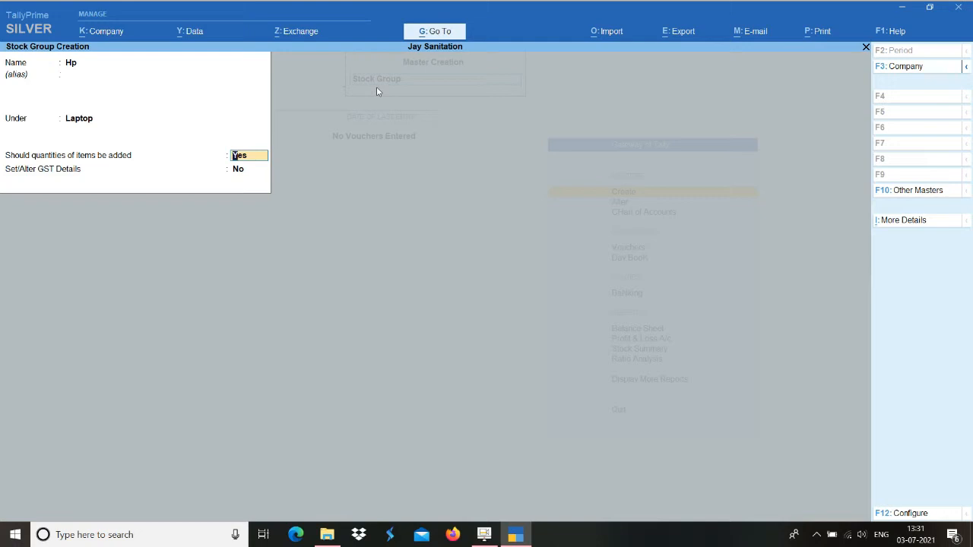
pyautogui.press('Return')
pyautogui.press('Return')
pyautogui.press('Return')
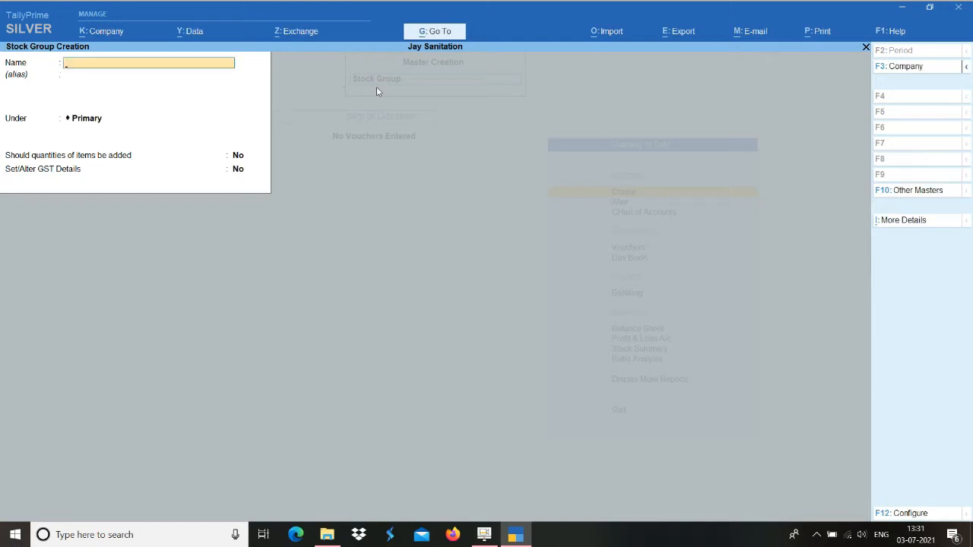
# Create a stock group named Dell under Laptop, with item quantities added and GST details set to No
pyautogui.write('D')
pyautogui.press('BackSpace')
pyautogui.write('Dell')
pyautogui.press('Return')
pyautogui.press('Return')
pyautogui.write('Lap')
pyautogui.press('Return')
pyautogui.press('y')
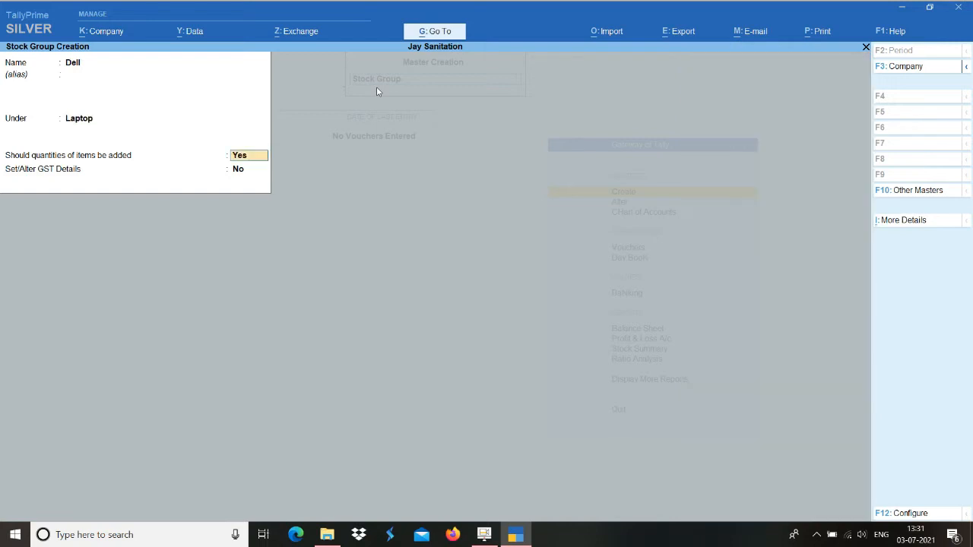
pyautogui.press('Return')
pyautogui.press('Return')
pyautogui.press('Return')
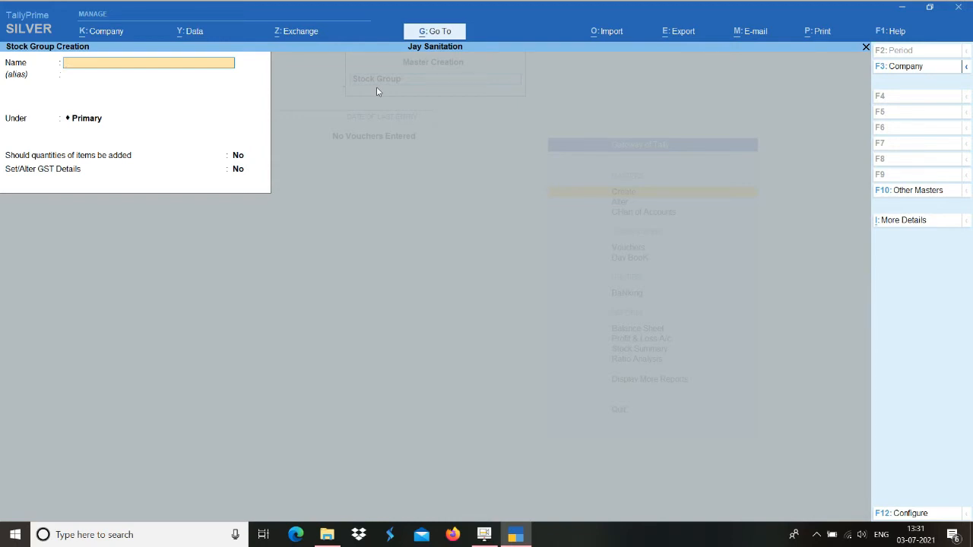
# Create a stock group named Lenovo under Laptop, with item quantities added and GST details set to No
pyautogui.write('Lenovo')
pyautogui.press('Return')
pyautogui.press('Return')
pyautogui.write('L')
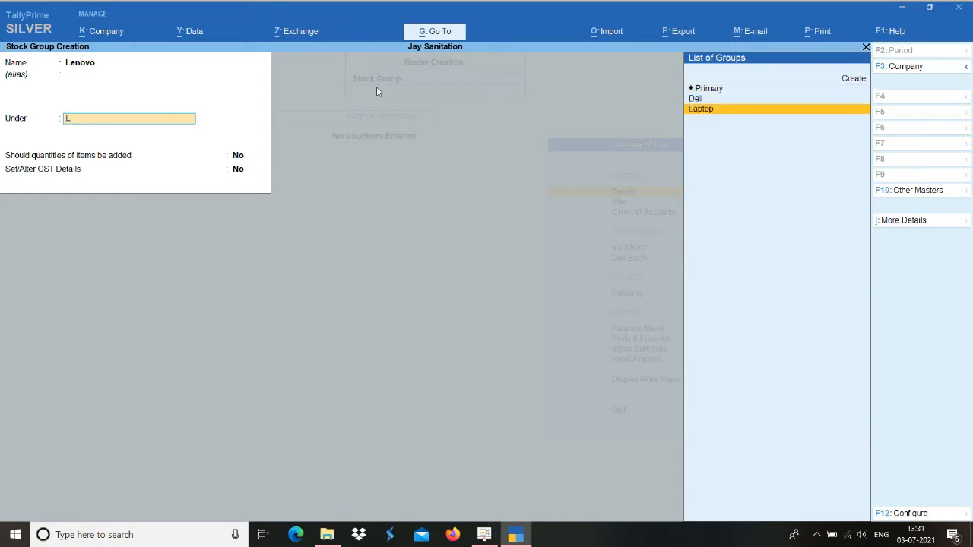
pyautogui.press('Return')
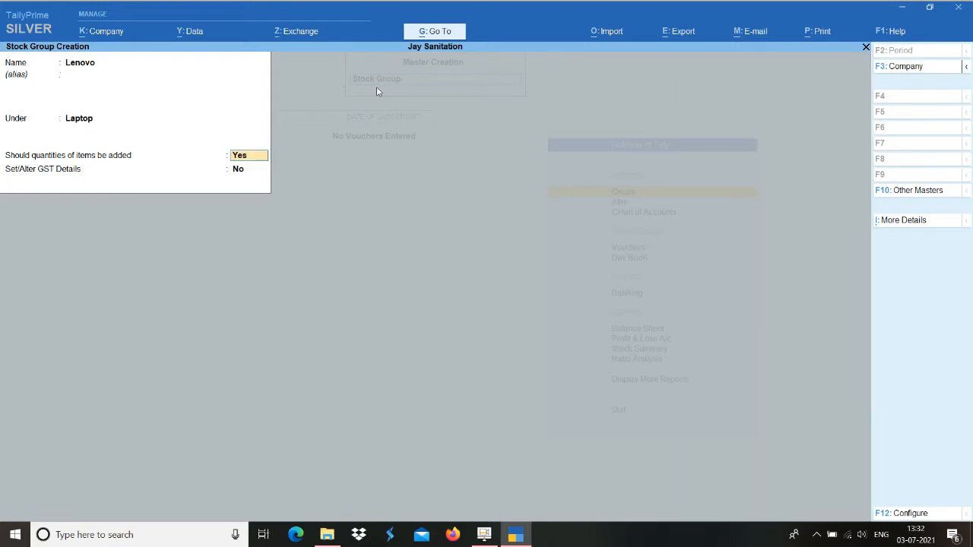
pyautogui.press('Return')
pyautogui.press('Return')
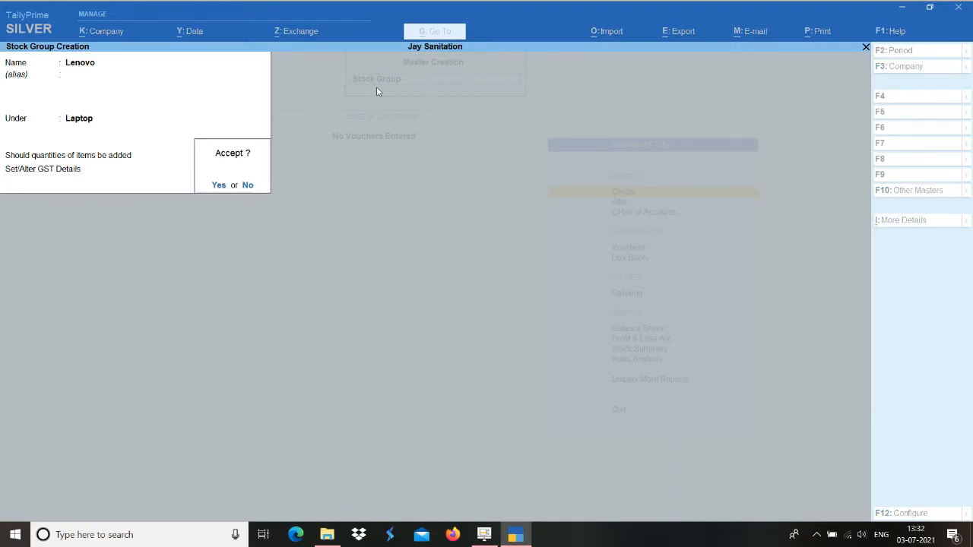
pyautogui.press('Return')
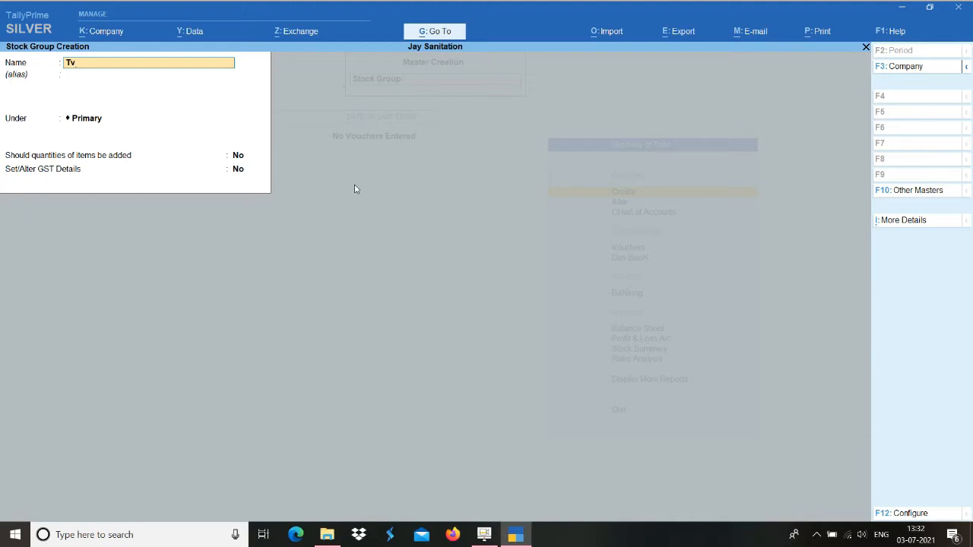
# Create a stock group named Tv under Primary with item quantities added, and quit stock group creation
pyautogui.press('Return')
pyautogui.press('Return')
pyautogui.press('Return')
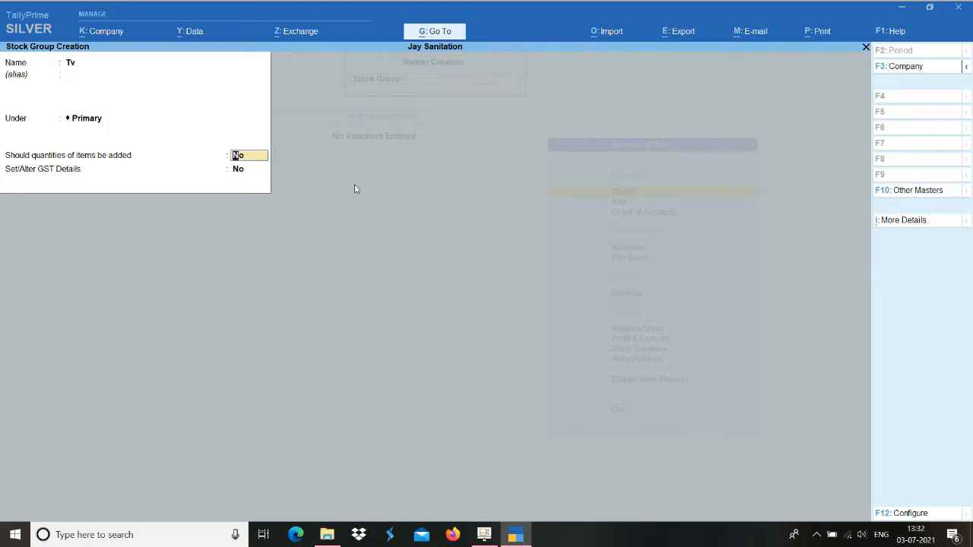
pyautogui.press('y')
pyautogui.press('Return')
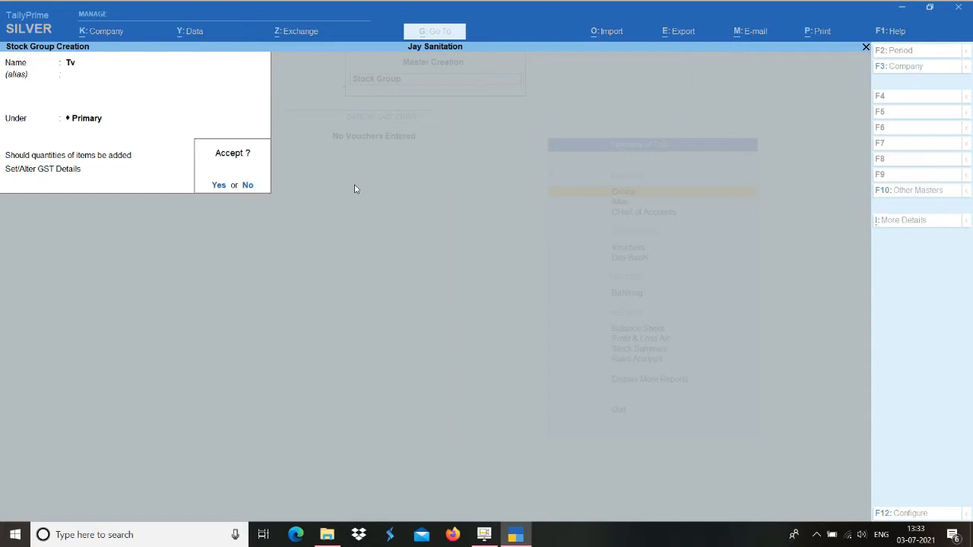
pyautogui.press('Return')
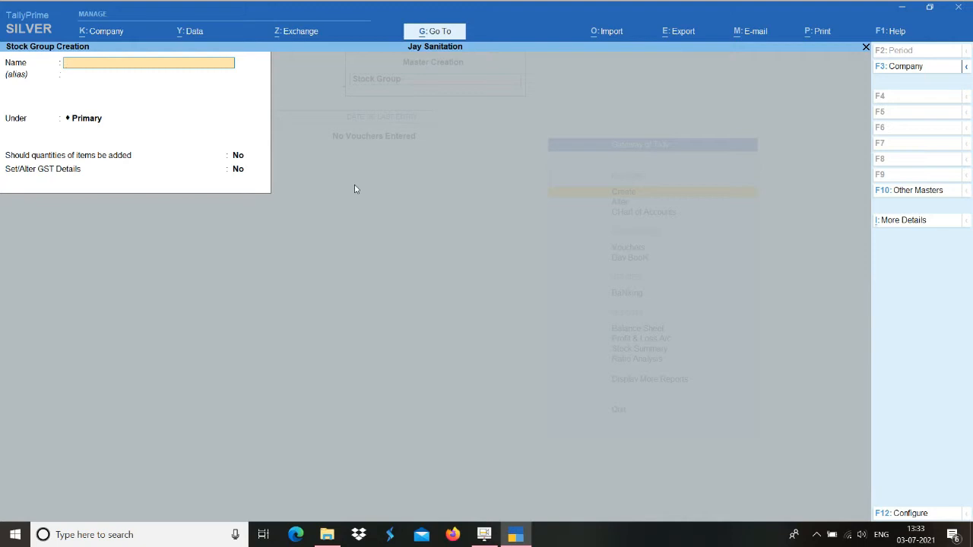
pyautogui.press('Escape')
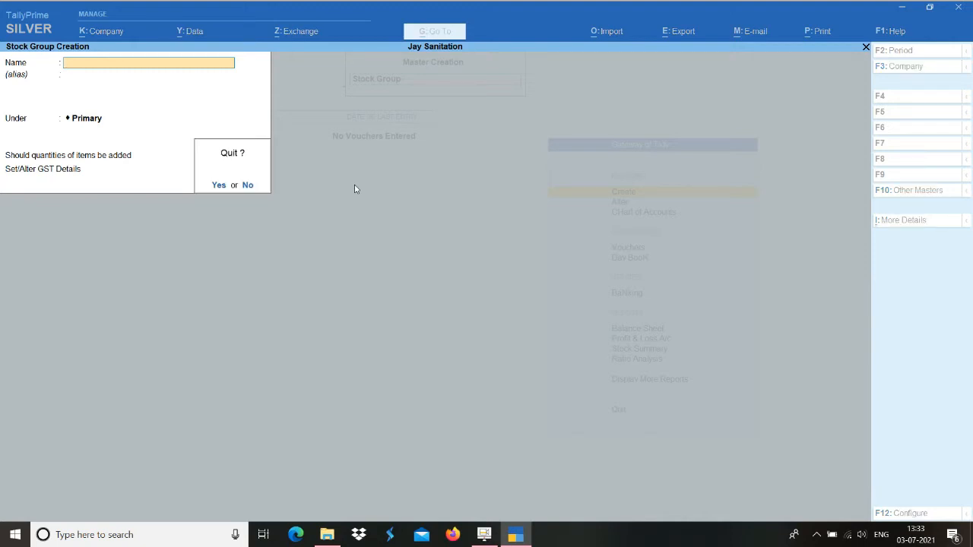
pyautogui.press('Return')
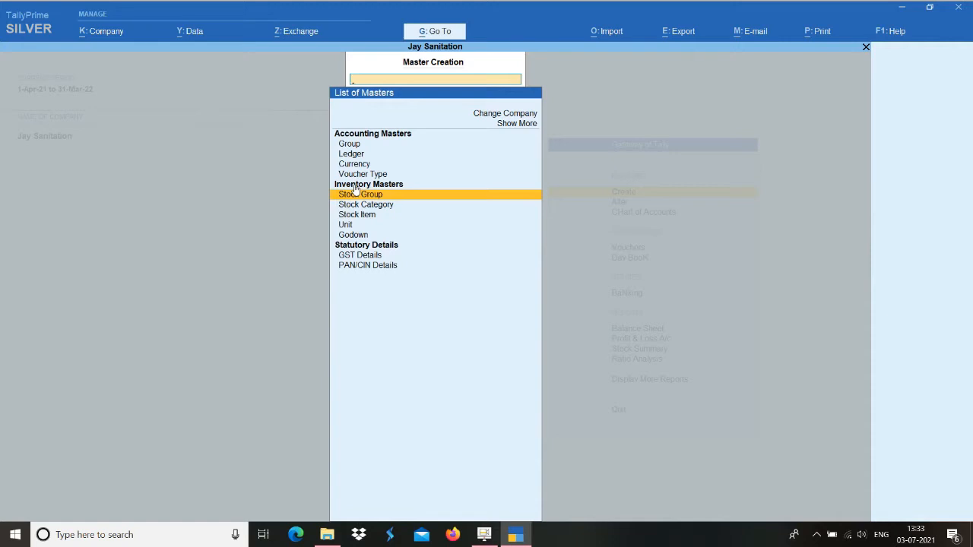
# Create a stock category named Videocon under Primary
pyautogui.press('Down')
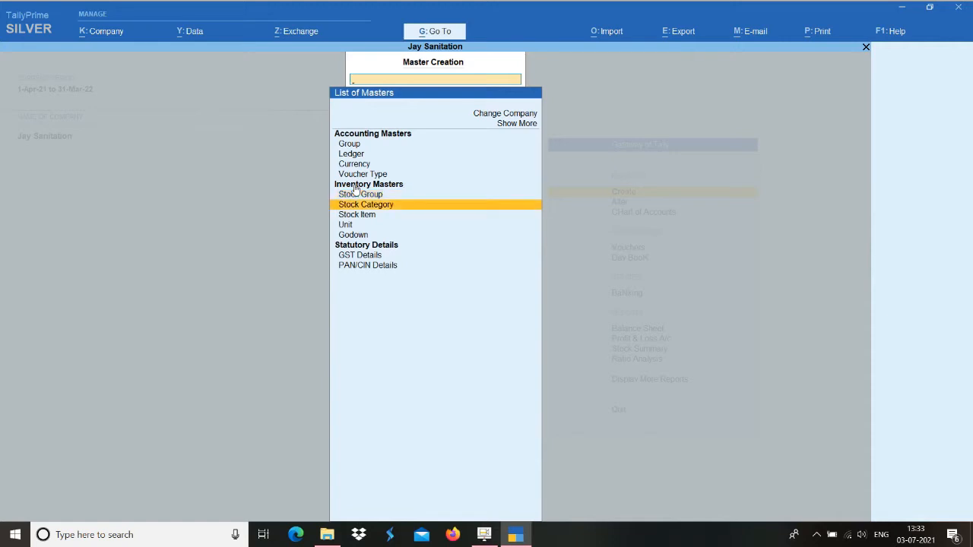
pyautogui.press('Return')
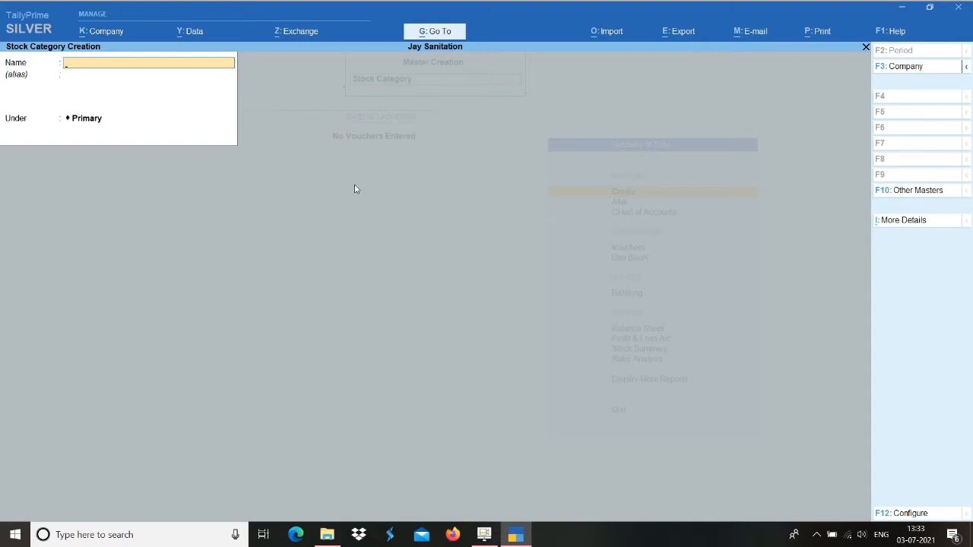
pyautogui.write('Videocon')
pyautogui.press('Return')
pyautogui.press('Return')
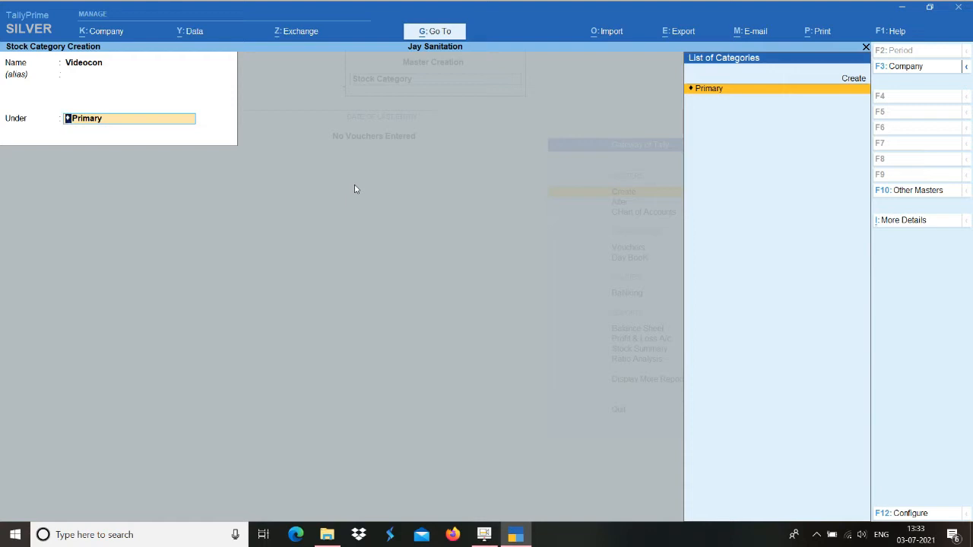
pyautogui.press('Return')
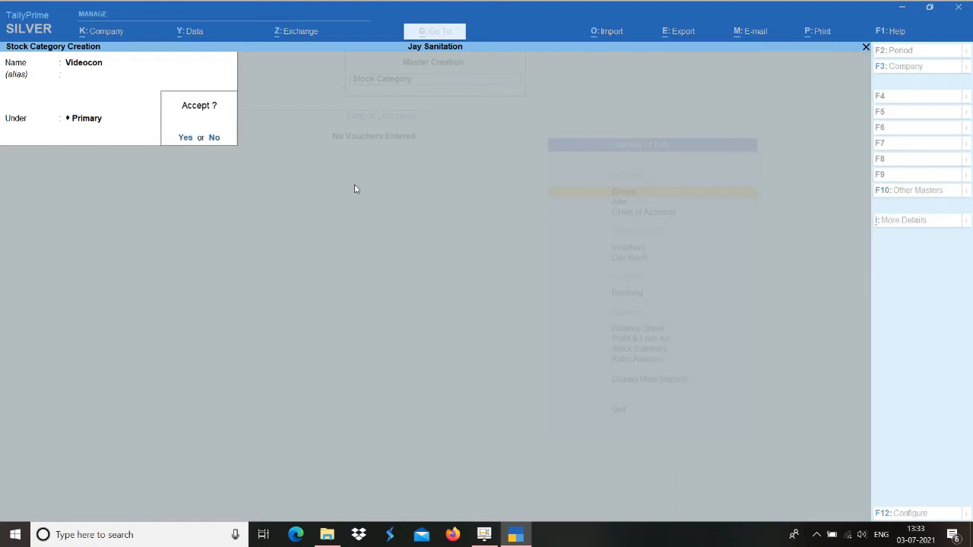
pyautogui.press('Return')
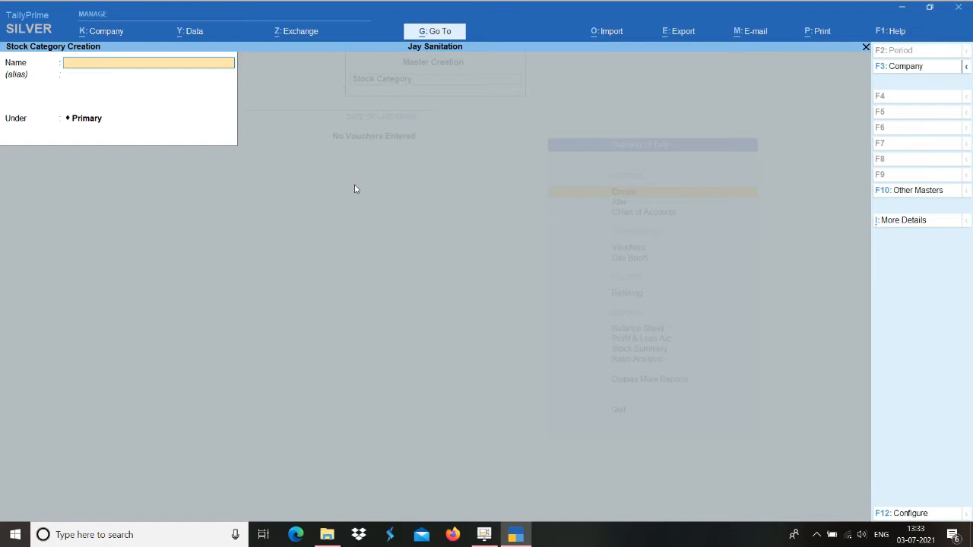
# Create a stock category named Samsung under Primary
pyautogui.write('L')
pyautogui.press('BackSpace')
pyautogui.write('Samsung')
pyautogui.press('Return')
pyautogui.press('Return')
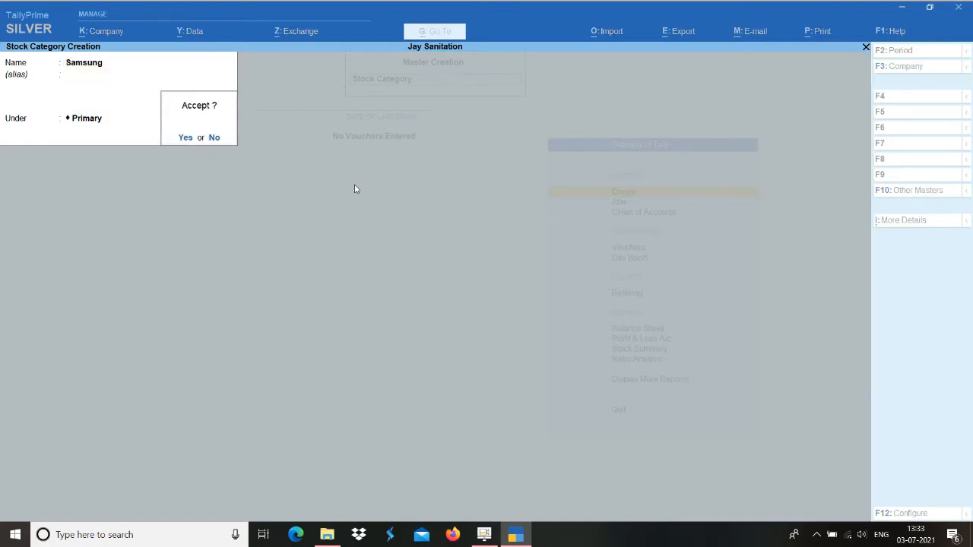
pyautogui.press('Return')
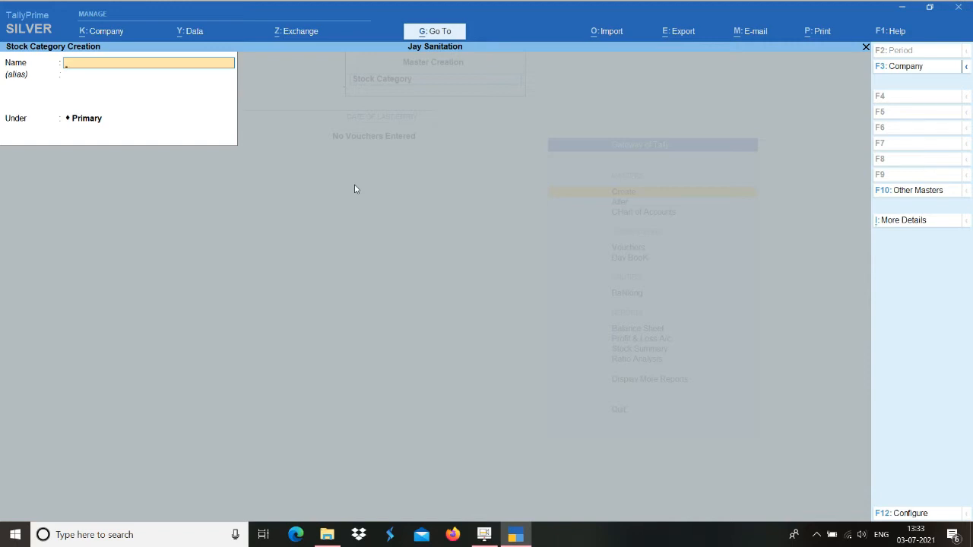
# Create a stock category named 24" under the Samsung category
pyautogui.write('2')
pyautogui.press('Return')
pyautogui.press('Return')
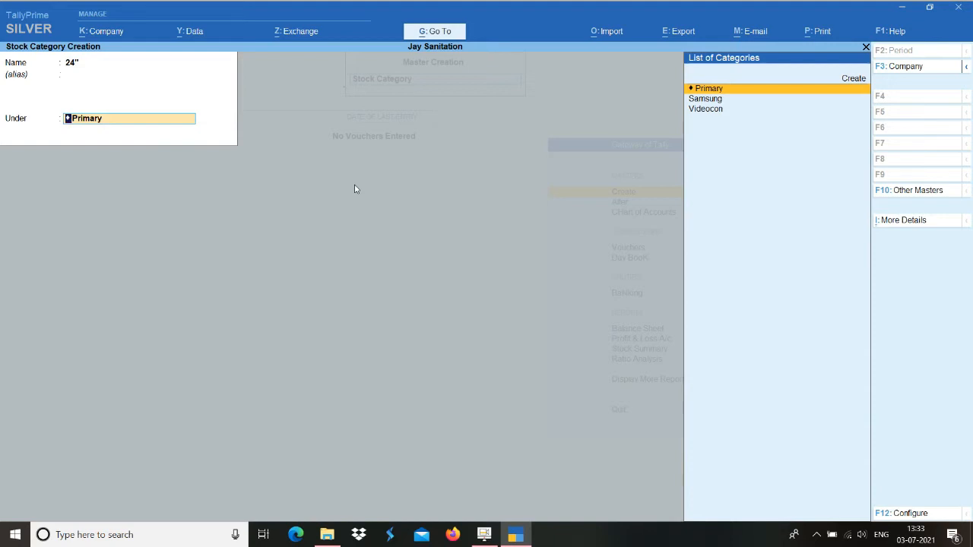
pyautogui.press('Down')
pyautogui.press('Return')
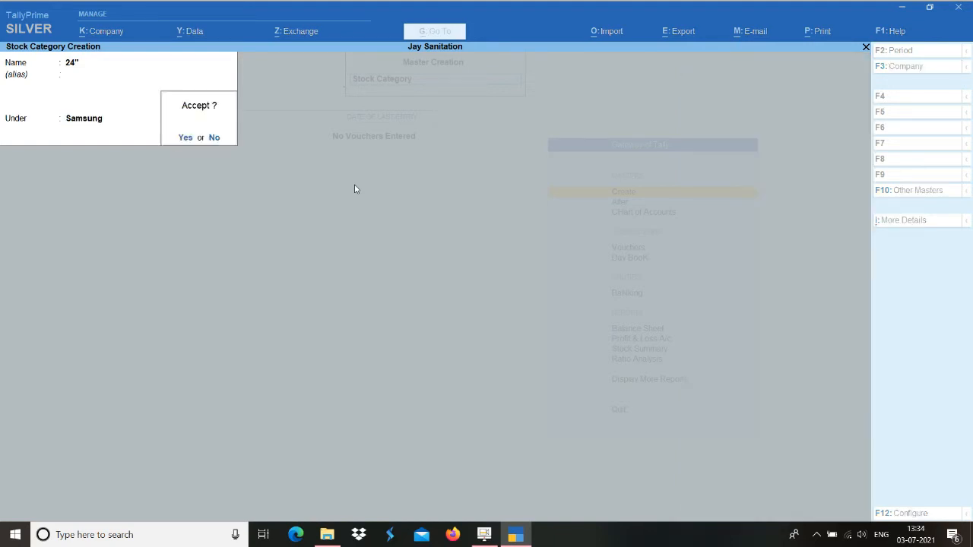
pyautogui.press('Return')
# Create a stock category named 32" under the Videocon category, and quit stock category creation
pyautogui.write('32')
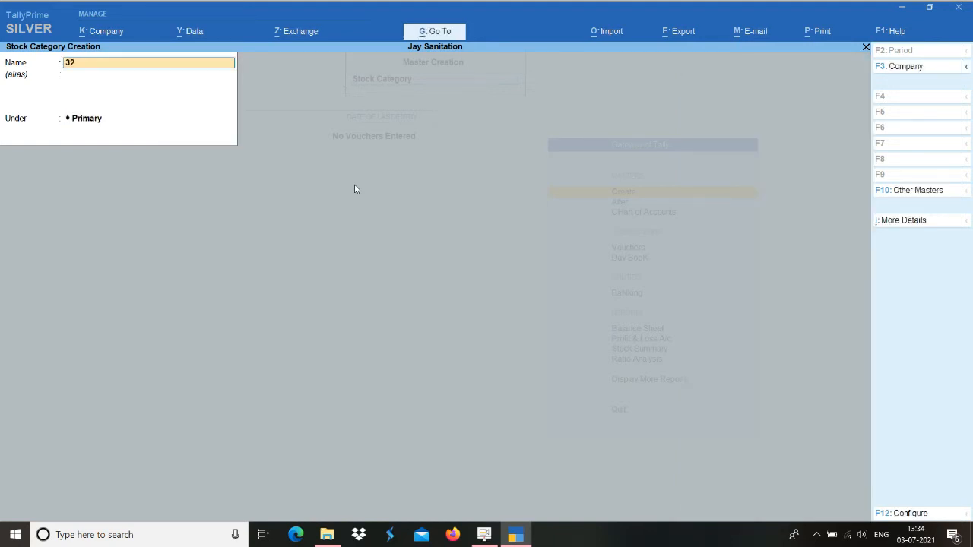
pyautogui.write('"')
pyautogui.press('Return')
pyautogui.press('Return')
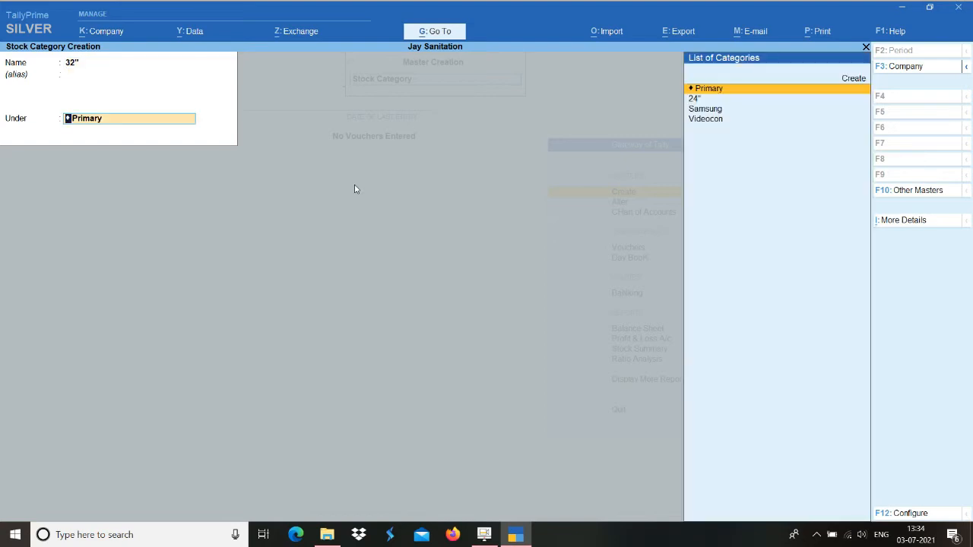
pyautogui.press('Down')
pyautogui.press('Down')
pyautogui.press('Down')
pyautogui.press('Return')
pyautogui.press('Return')
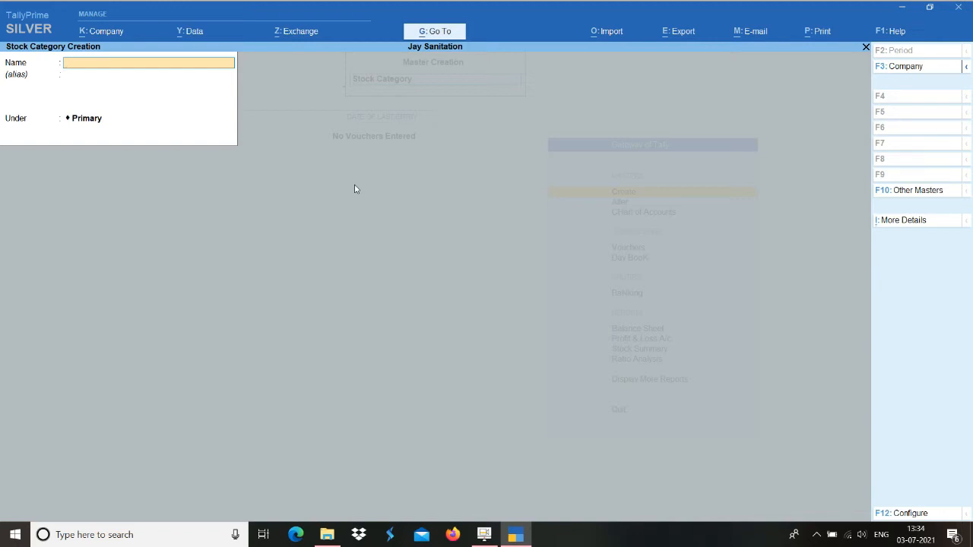
pyautogui.press('Escape')
pyautogui.press('Return')
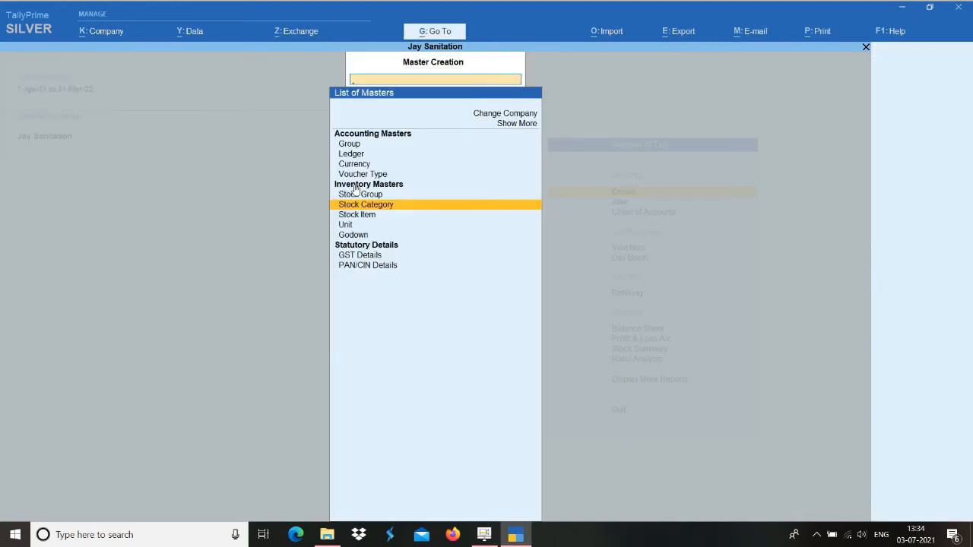
# Create a stock group named Locks under Primary with item quantities added and no GST details
pyautogui.click(355, 190)
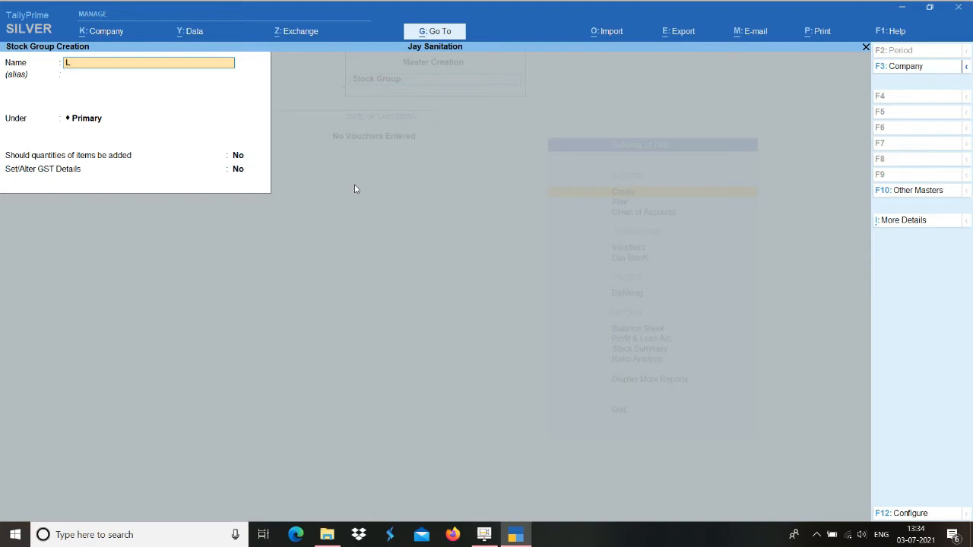
pyautogui.write('k')
pyautogui.press('Return')
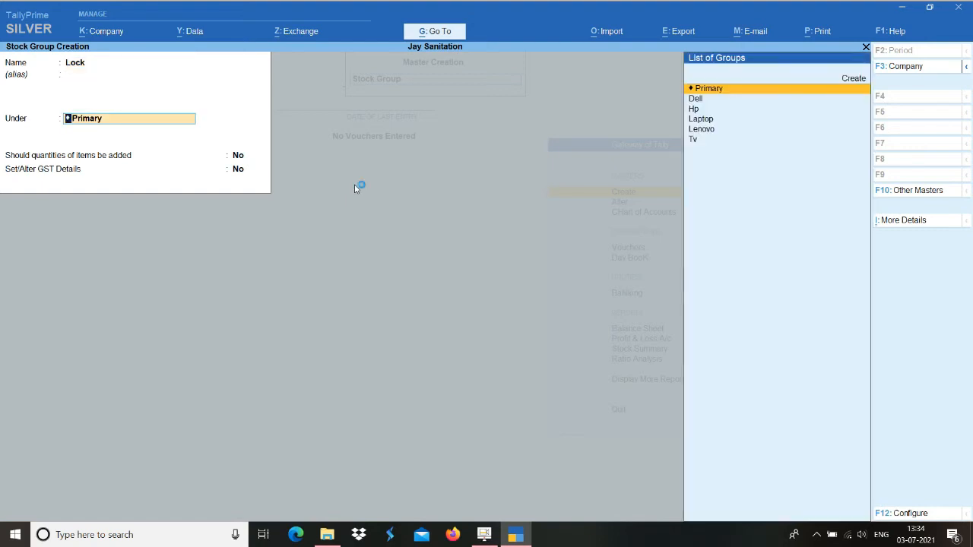
pyautogui.press('BackSpace')
pyautogui.press('BackSpace')
pyautogui.press('BackSpace')
pyautogui.press('BackSpace')
pyautogui.write('ock')
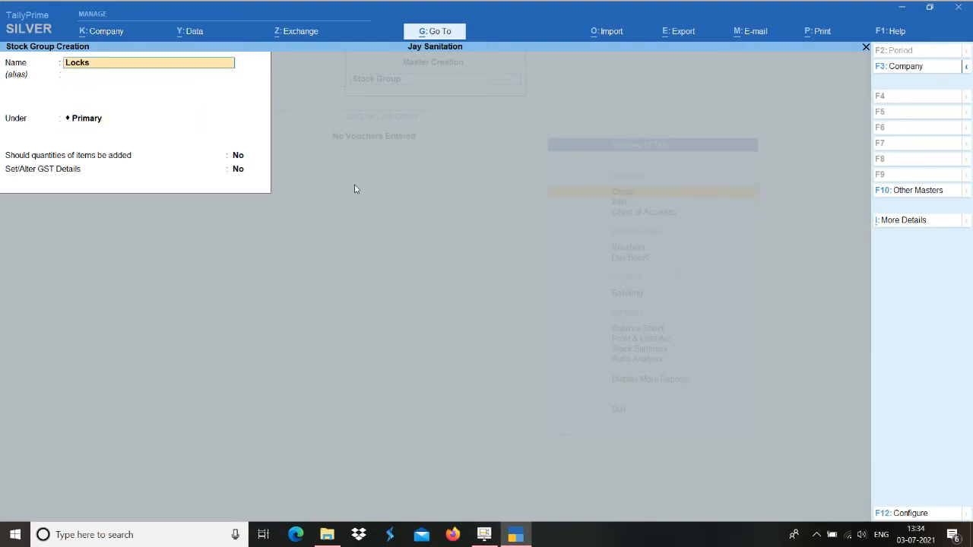
pyautogui.press('Return')
pyautogui.press('Return')
pyautogui.write('y')
pyautogui.press('Return')
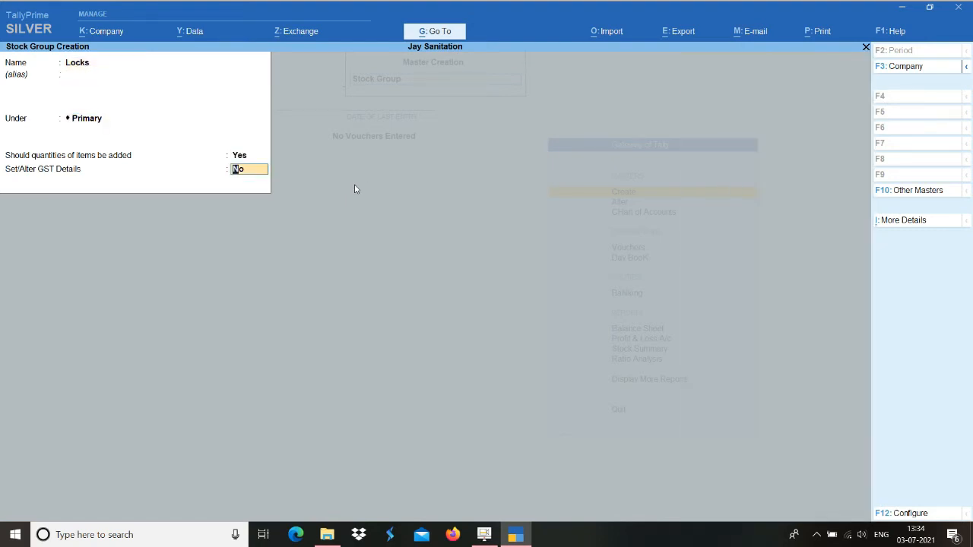
pyautogui.press('Return')
pyautogui.press('Return')
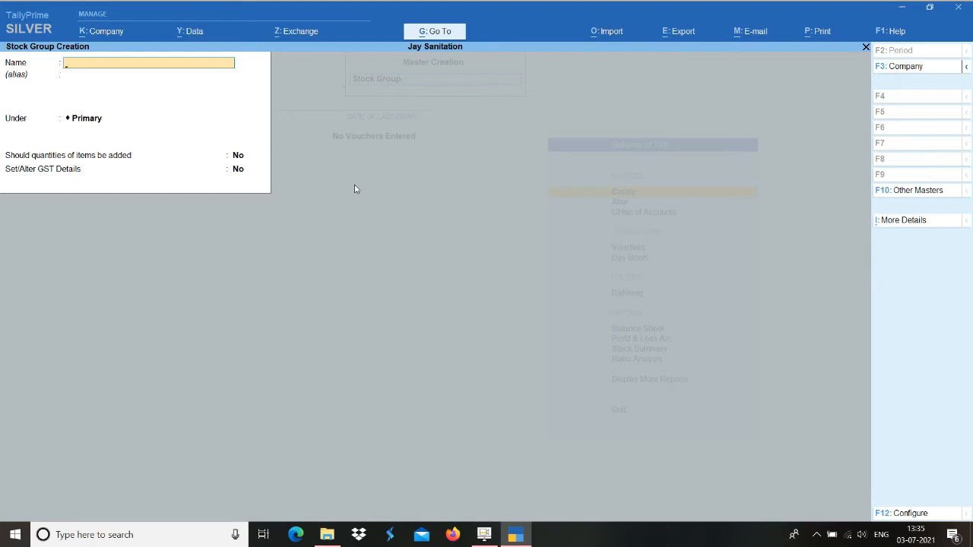
# Fill in a new stock group named Godrej under Locks, with item quantities added
pyautogui.write('Godrej')
pyautogui.press('Return')
pyautogui.press('Return')
pyautogui.write('Lo')
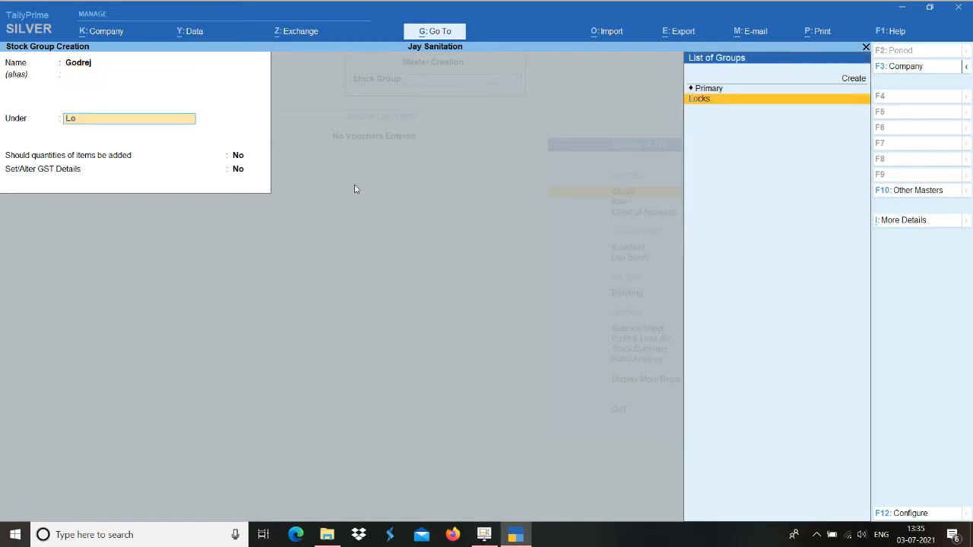
pyautogui.press('Return')
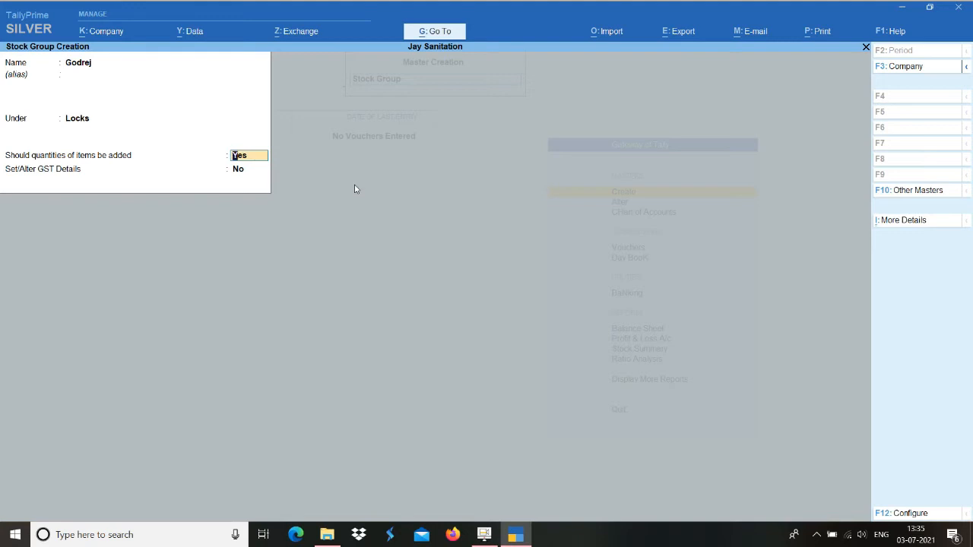
pyautogui.press('Return')
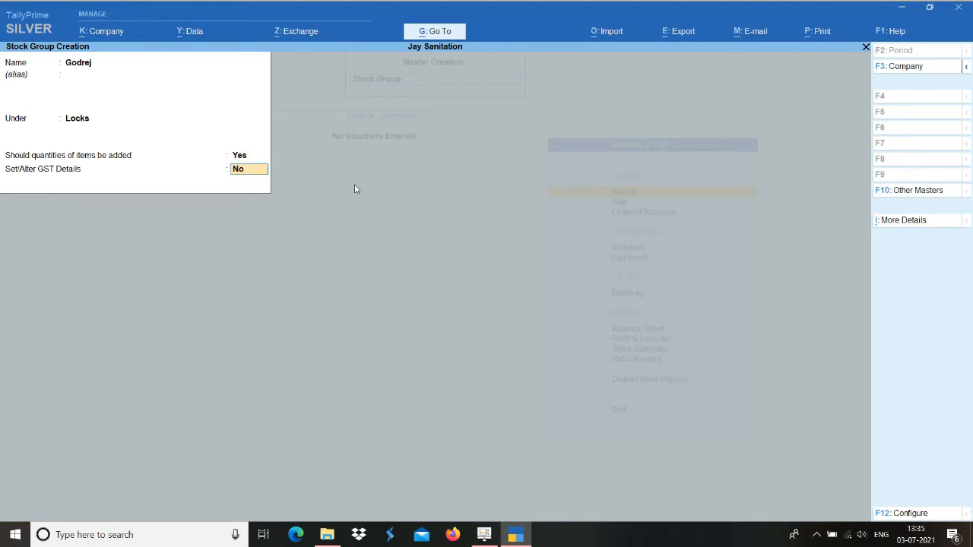
# Extend the new group's name to Godrej Lock and save it under Locks
pyautogui.press('BackSpace')
pyautogui.press('BackSpace')
pyautogui.press('BackSpace')
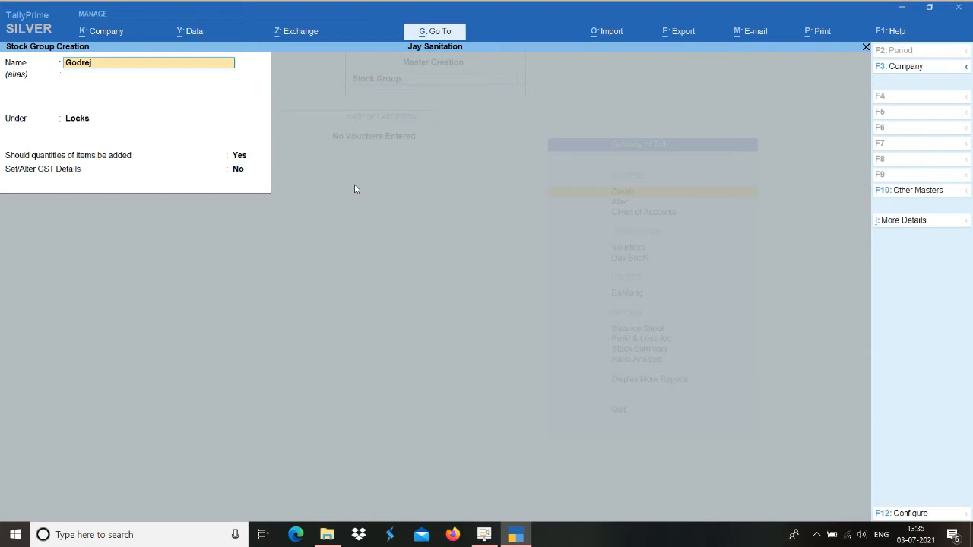
pyautogui.write('Lock')
pyautogui.press('Return')
pyautogui.press('Return')
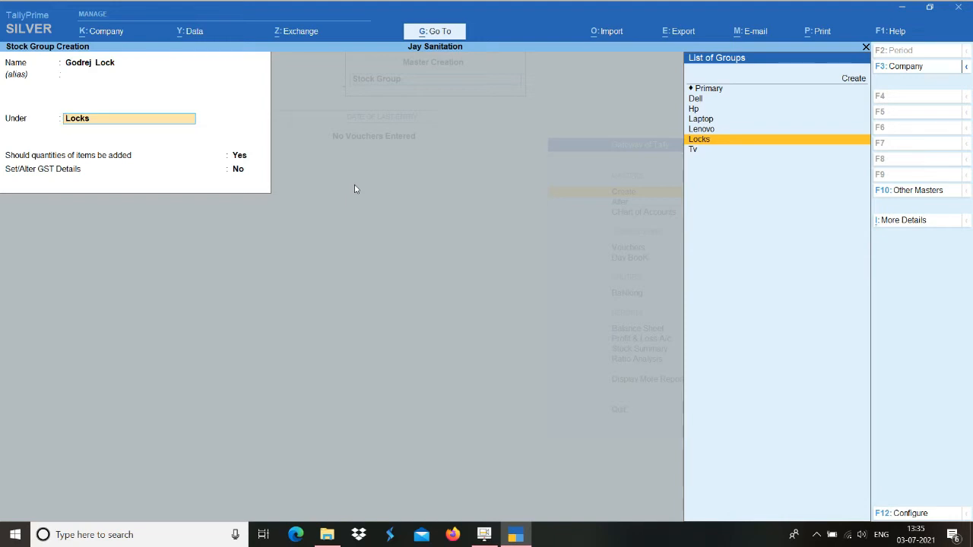
pyautogui.press('Return')
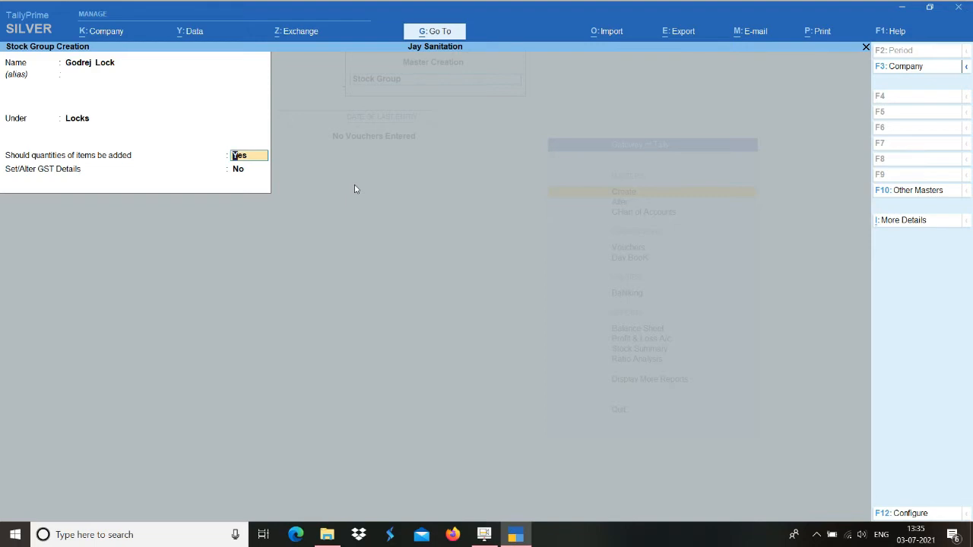
pyautogui.press('Return')
pyautogui.press('Return')
pyautogui.press('Return')
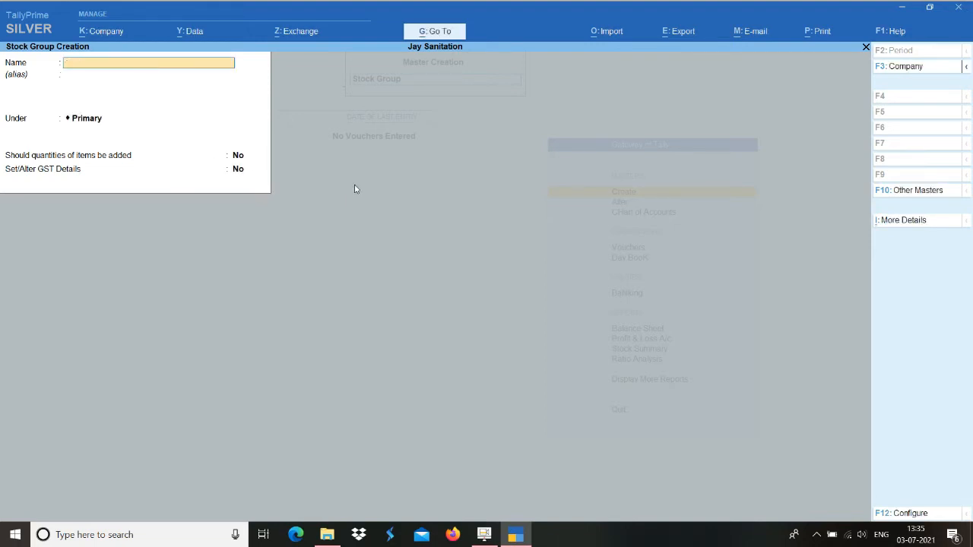
# Create a stock group named Link Lock under the Locks group
pyautogui.write('Link Lock')
pyautogui.press('Return')
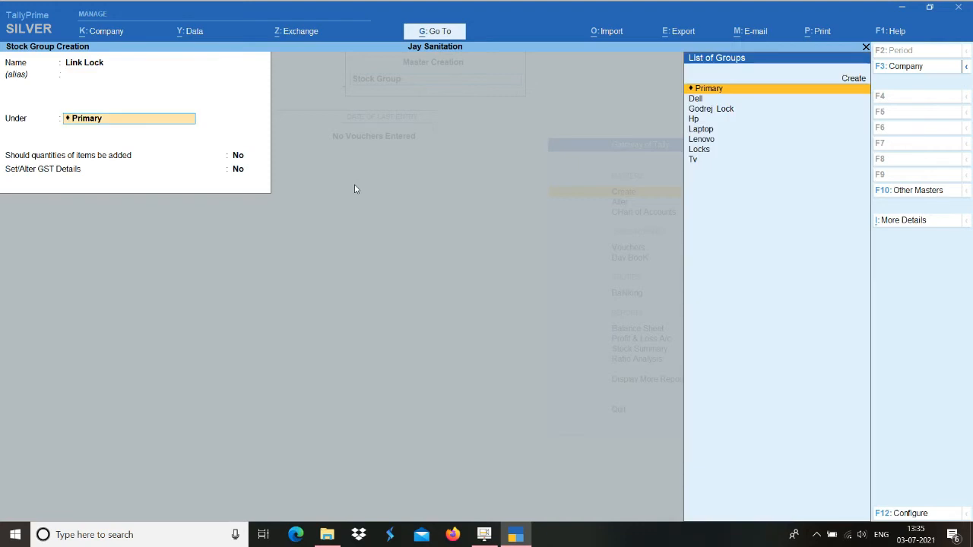
pyautogui.write('Lo')
pyautogui.press('Return')
pyautogui.press('Return')
pyautogui.press('Return')
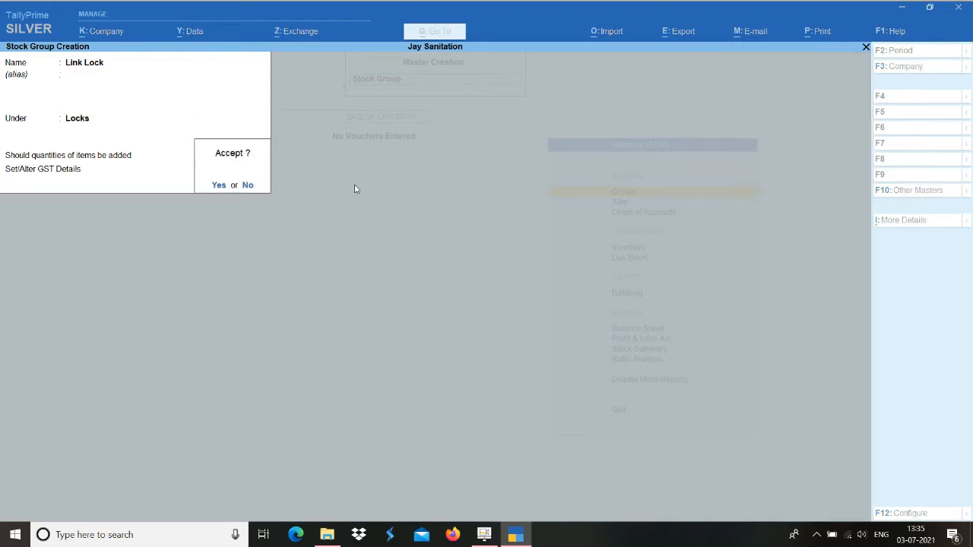
pyautogui.press('Return')
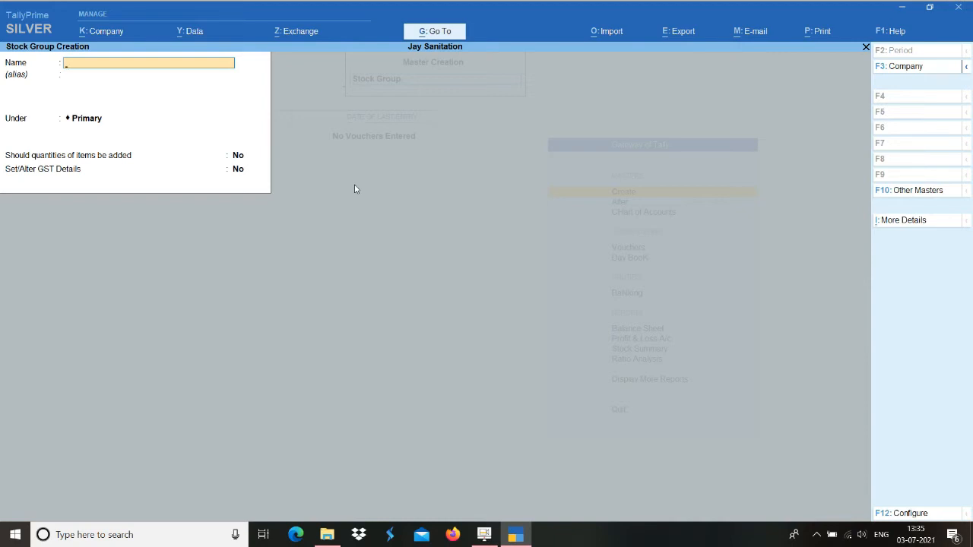
# Create a stock group named Atoot under Link Lock with item quantities added, and quit stock group creation
pyautogui.write('Atoot')
pyautogui.press('Return')
pyautogui.press('Return')
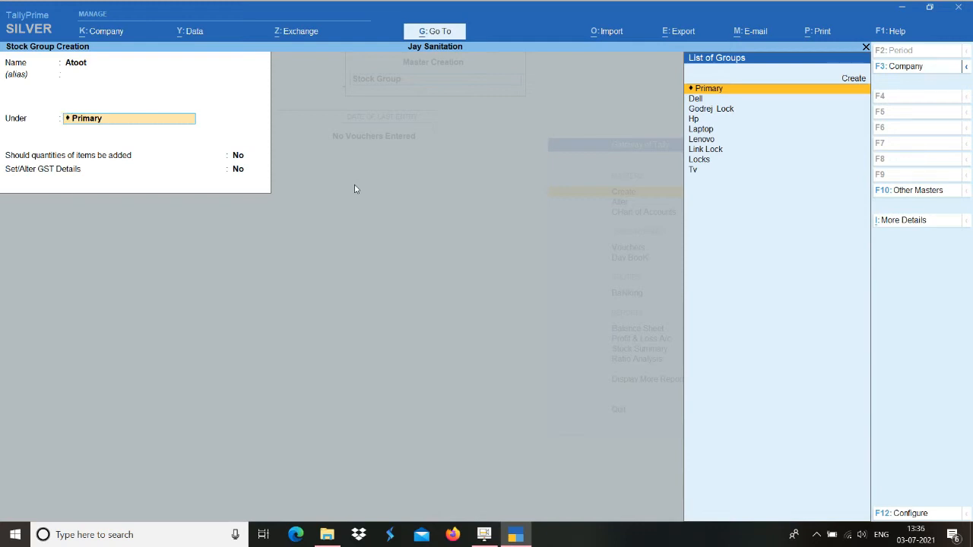
pyautogui.write('Li')
pyautogui.press('Return')
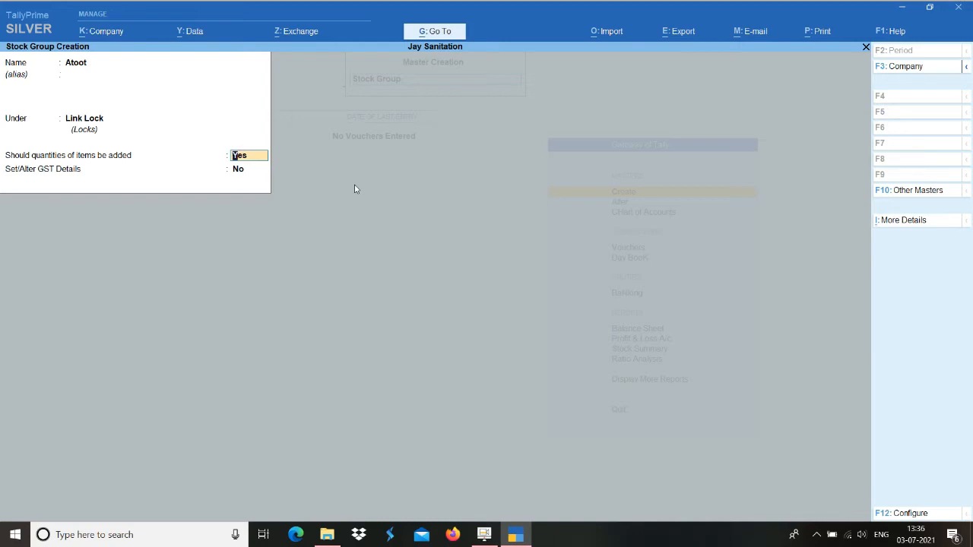
pyautogui.press('Return')
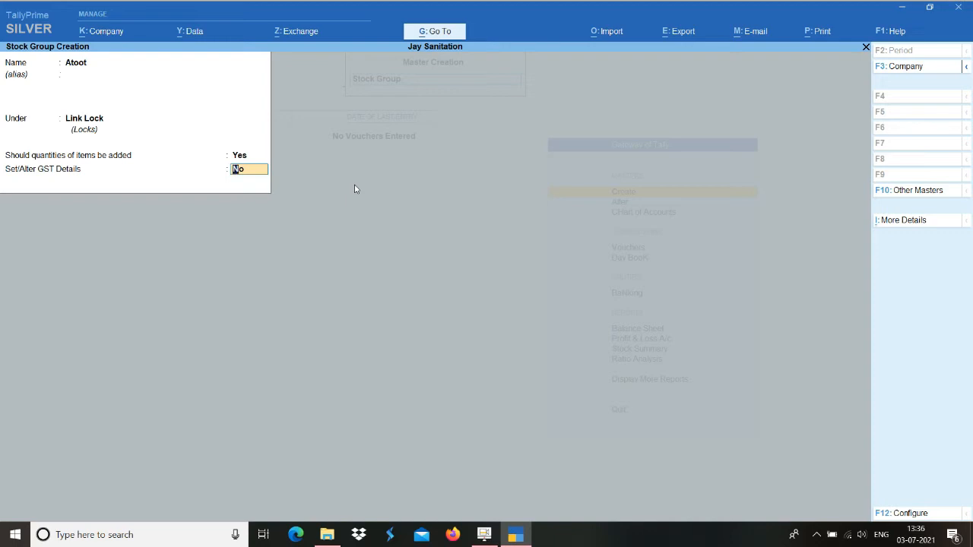
pyautogui.press('Return')
pyautogui.press('Return')
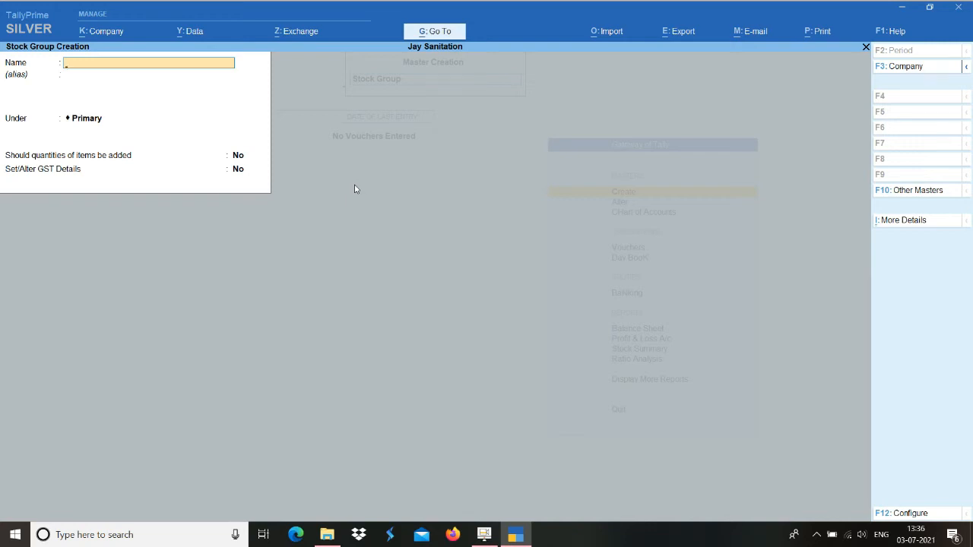
pyautogui.press('Escape')
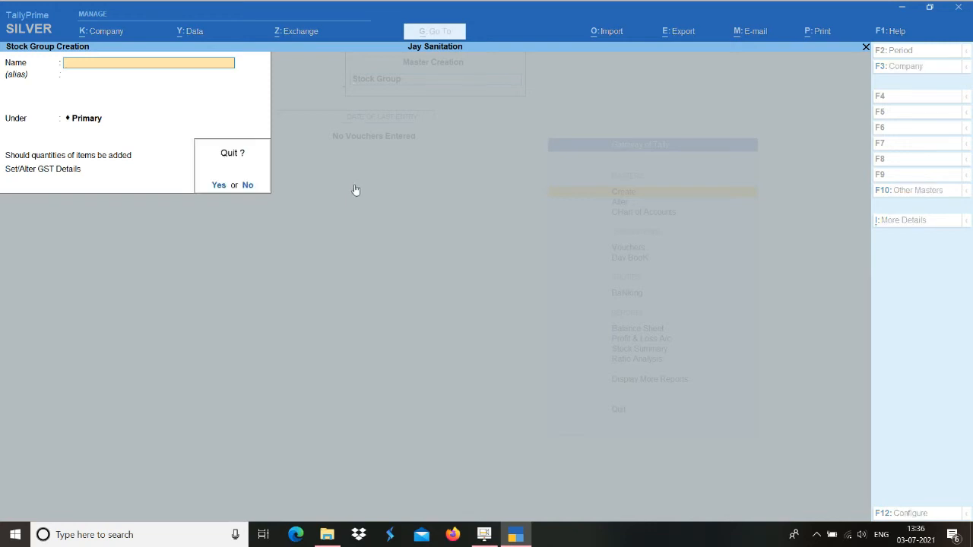
pyautogui.press('Return')
# Create a stock category named Atoot under Primary
pyautogui.press('Down')
pyautogui.press('Return')
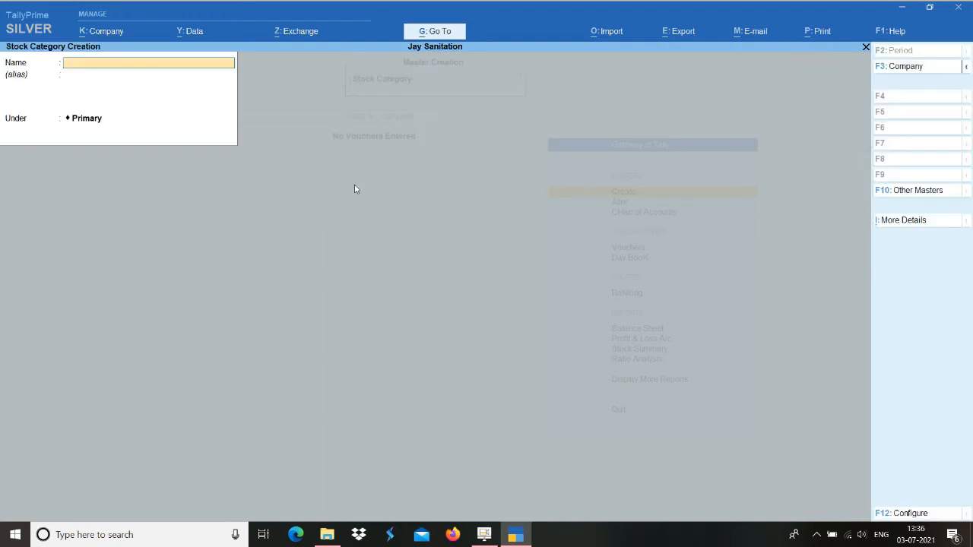
pyautogui.write('Atoot')
pyautogui.press('Return')
pyautogui.press('Return')
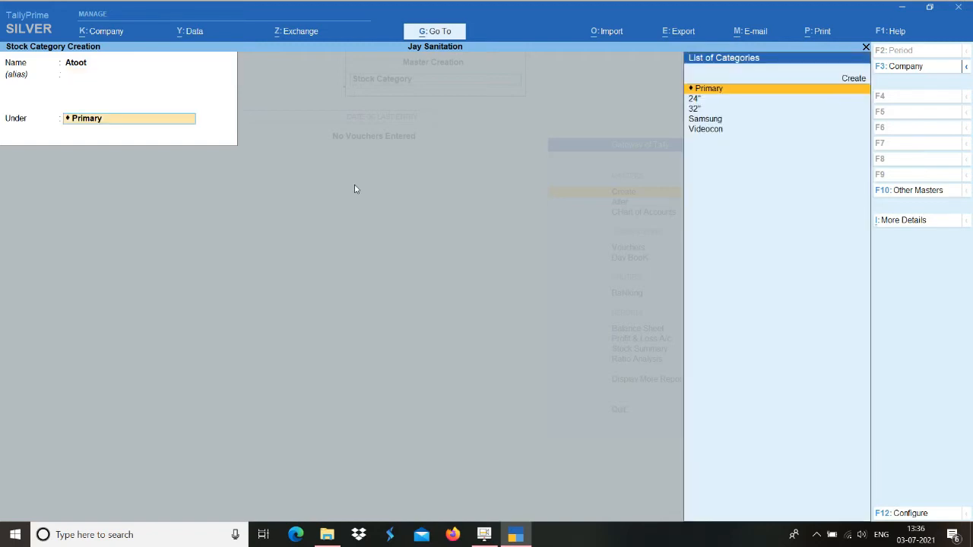
pyautogui.press('Return')
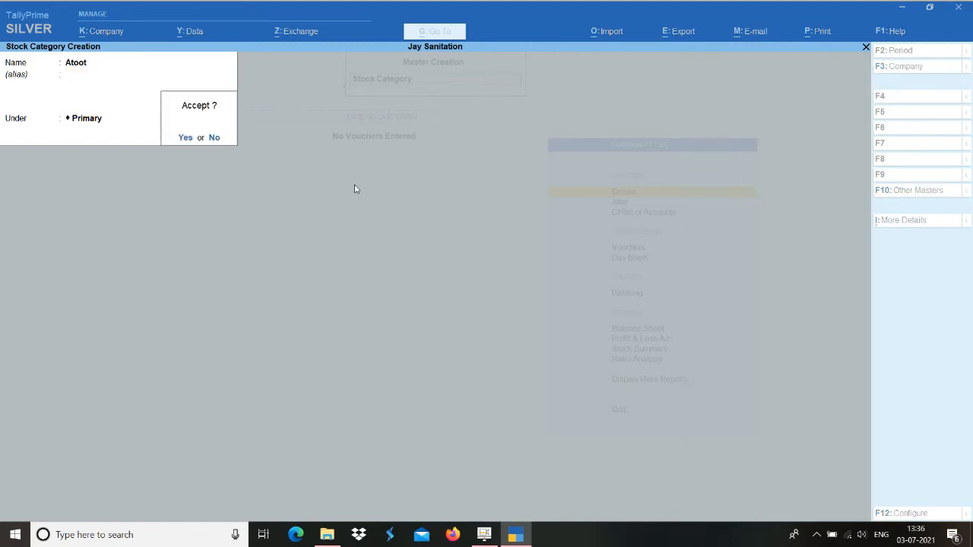
pyautogui.press('Return')
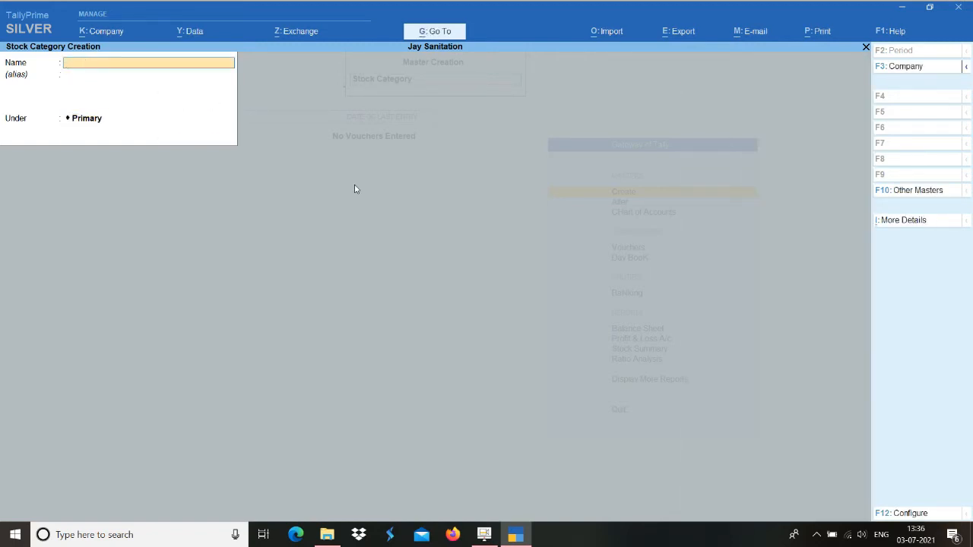
# Create a stock category named 55 No under the Atoot category, and quit stock category creation
pyautogui.write('55 No')
pyautogui.press('Return')
pyautogui.press('Return')
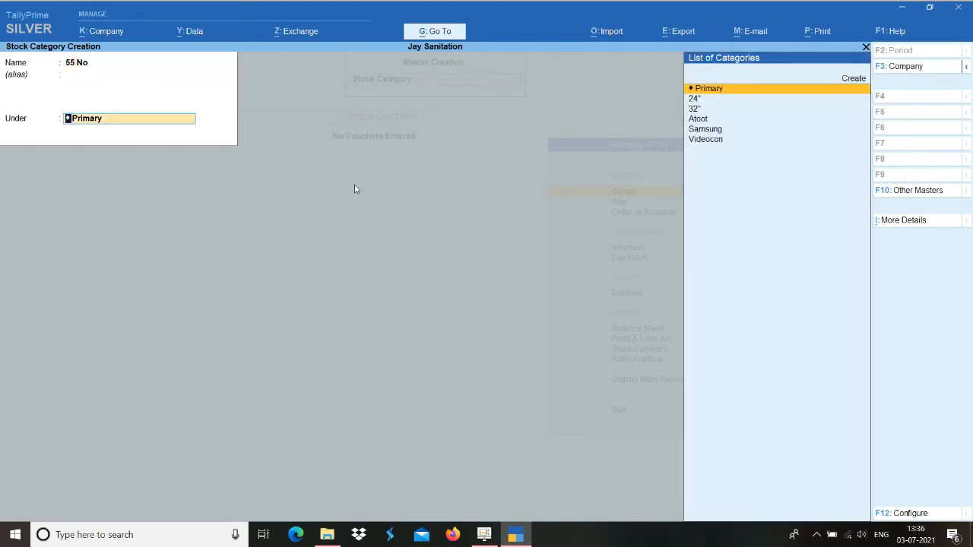
pyautogui.write('At')
pyautogui.press('Return')
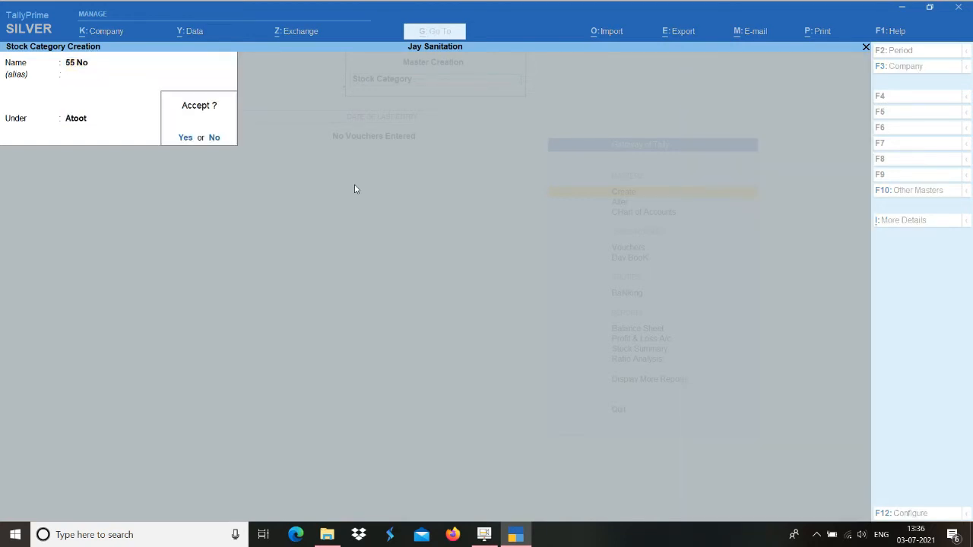
pyautogui.press('Return')
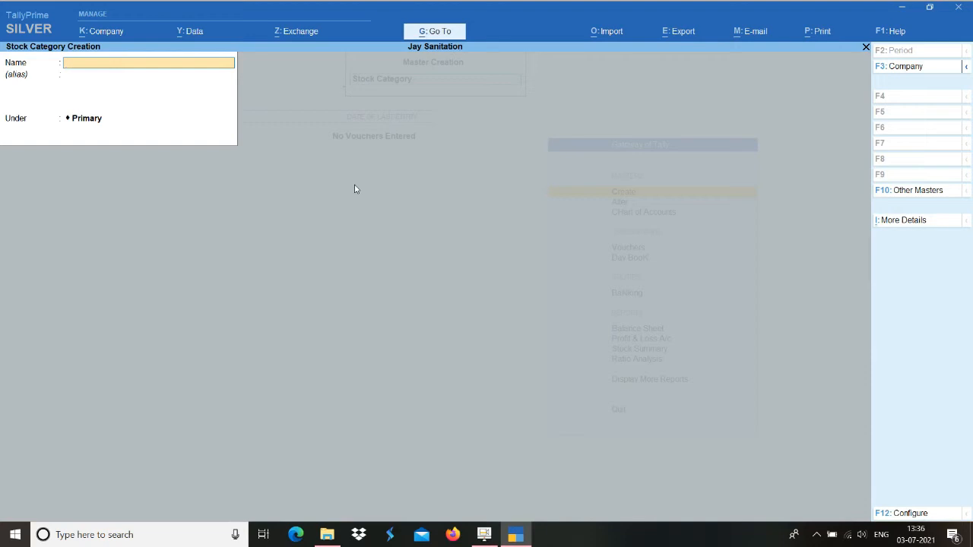
pyautogui.press('Escape')
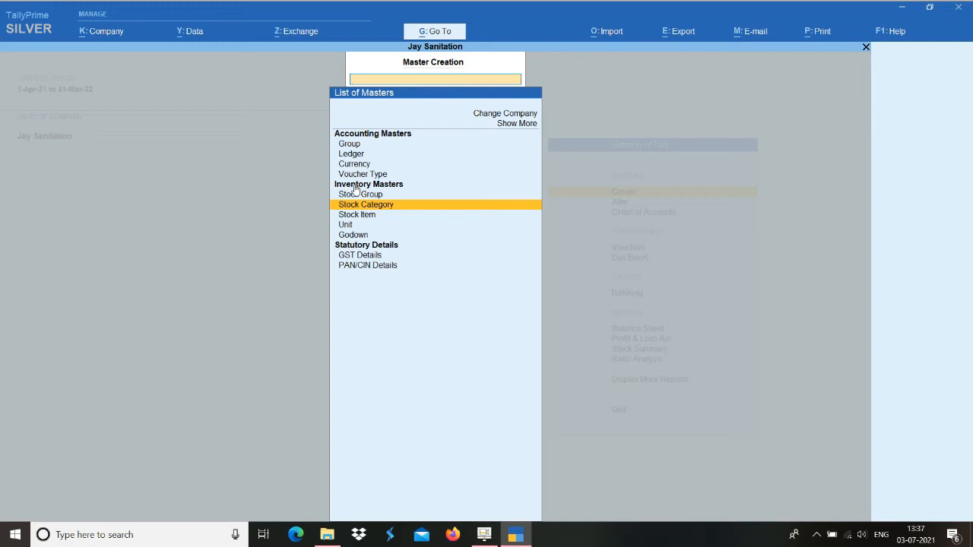
# Start a new simple unit of measure with the symbol pcs and the formal name Piece
pyautogui.press('Down')
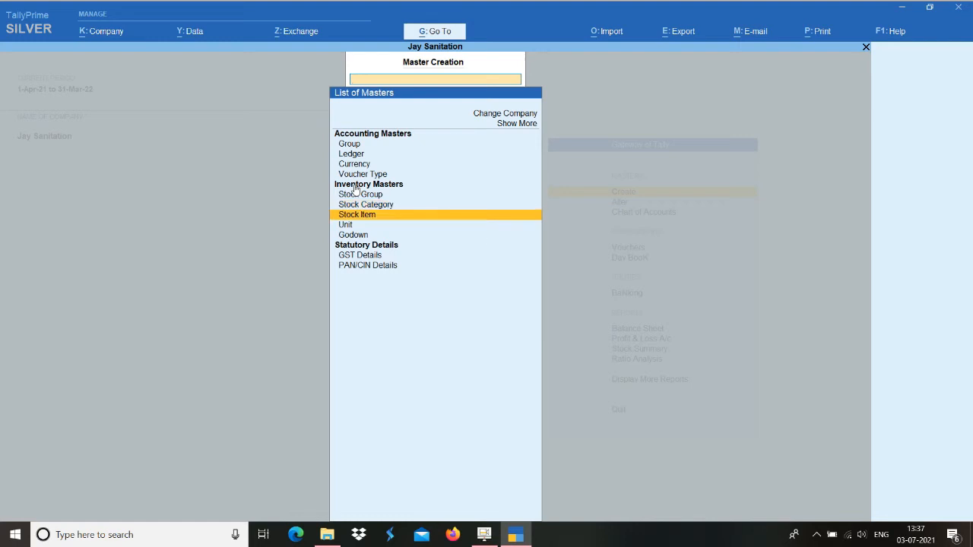
pyautogui.press('Down')
pyautogui.press('Return')
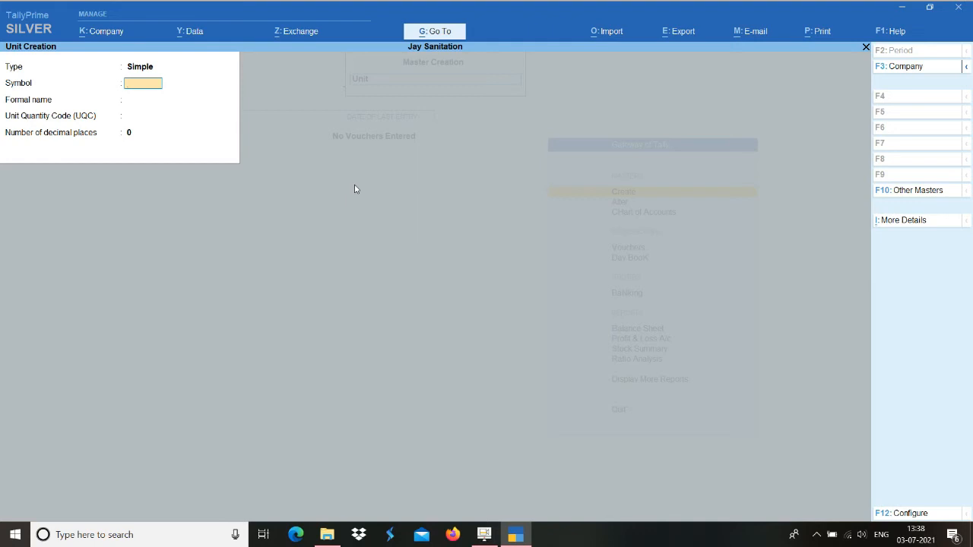
pyautogui.write('pcs')
pyautogui.press('Return')
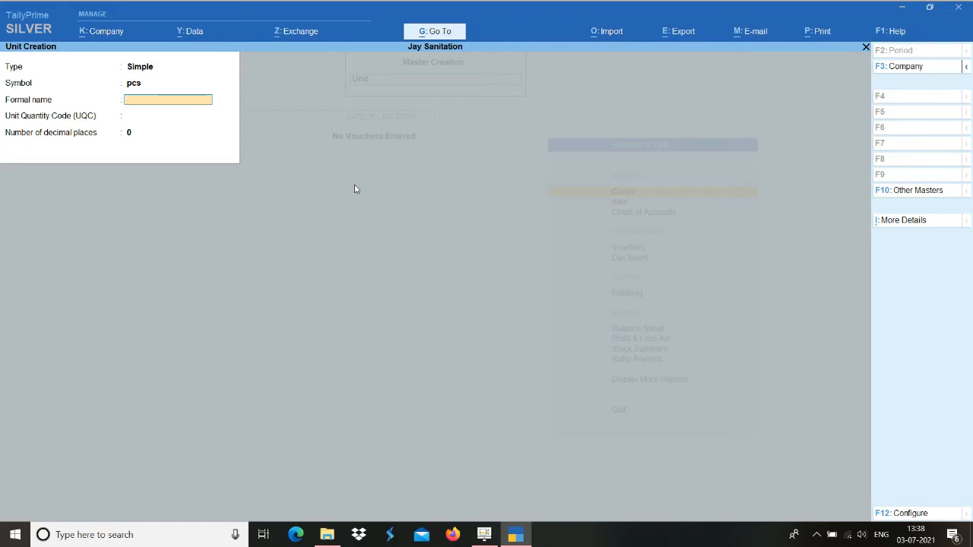
pyautogui.write('Pic')
pyautogui.press('Return')
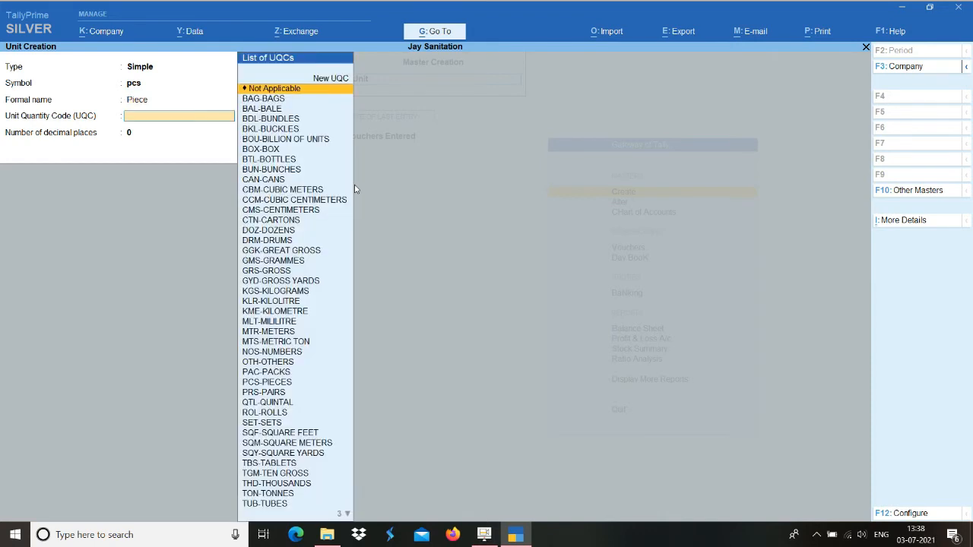
# Assign the unit quantity code PCS-PIECES to the pcs unit, save it with 0 decimal places, and quit unit creation
pyautogui.write('pc')
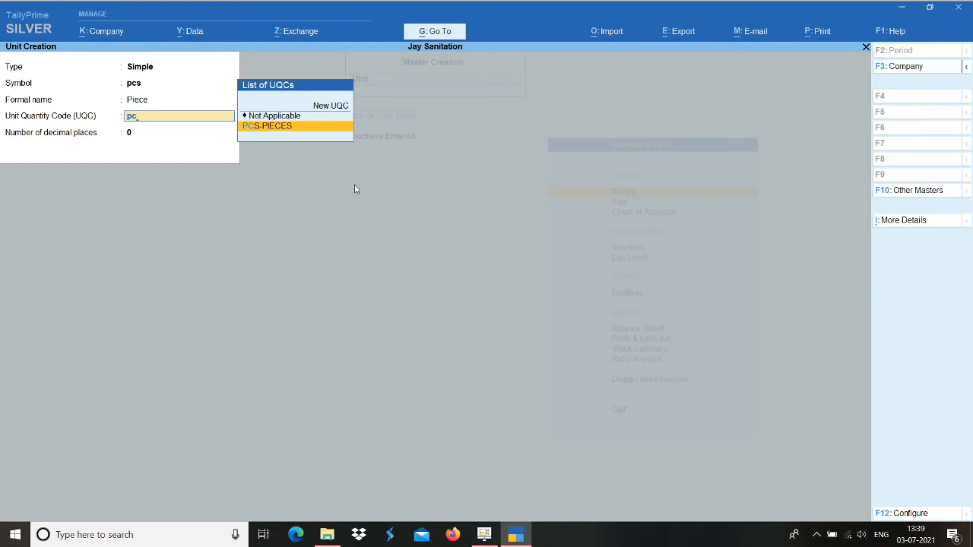
pyautogui.press('Return')
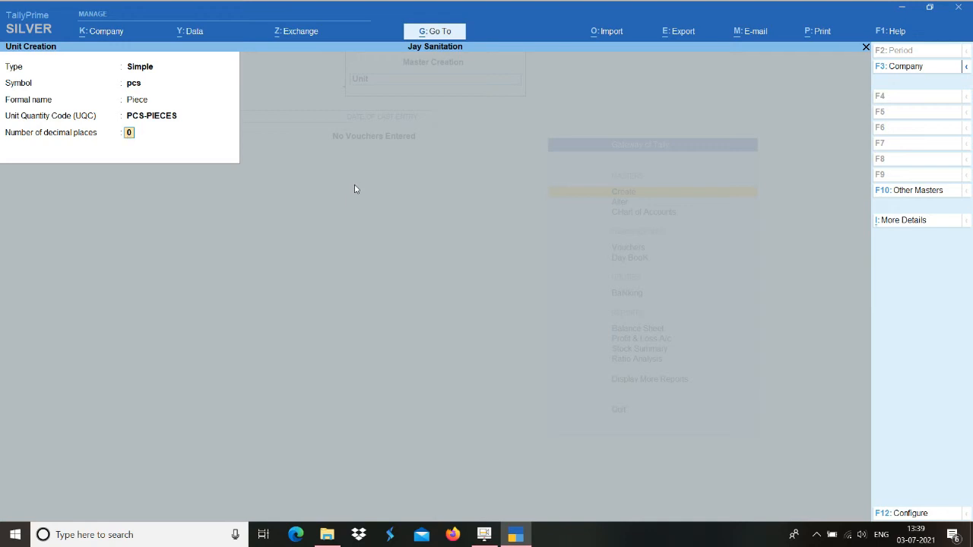
pyautogui.press('Return')
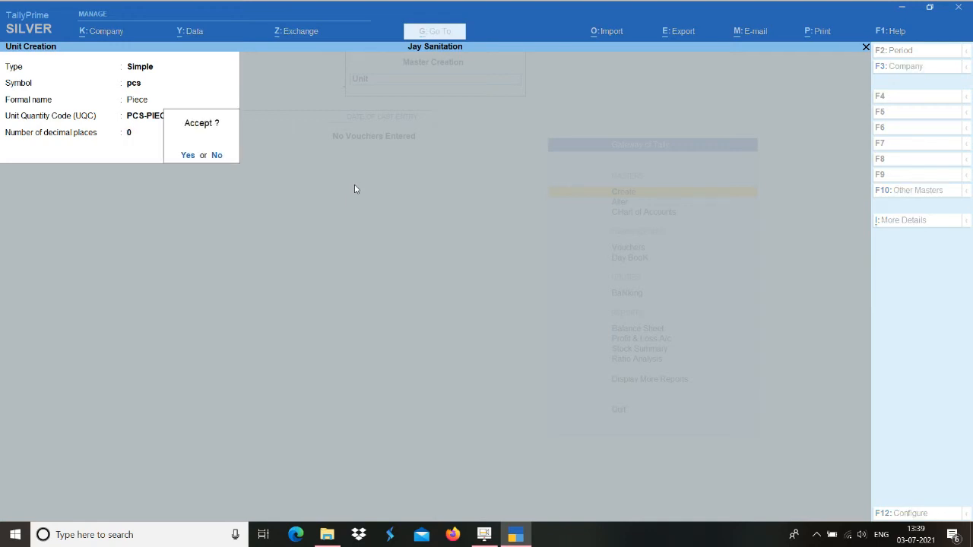
pyautogui.press('Return')
pyautogui.press('Escape')
pyautogui.press('Return')
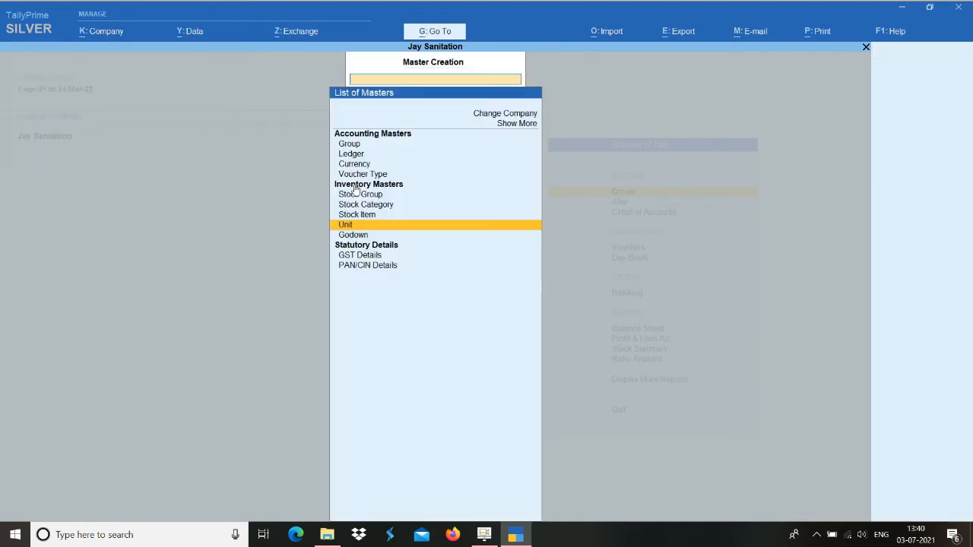
# Open stock item creation and review its configuration options
pyautogui.press('Up')
pyautogui.press('Up')
pyautogui.press('Down')
pyautogui.press('Return')
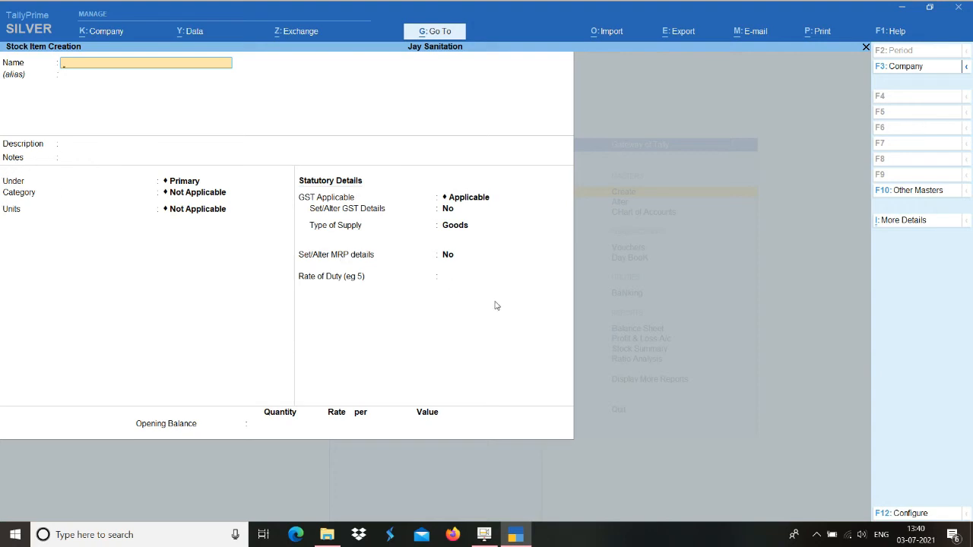
pyautogui.click(902, 515)
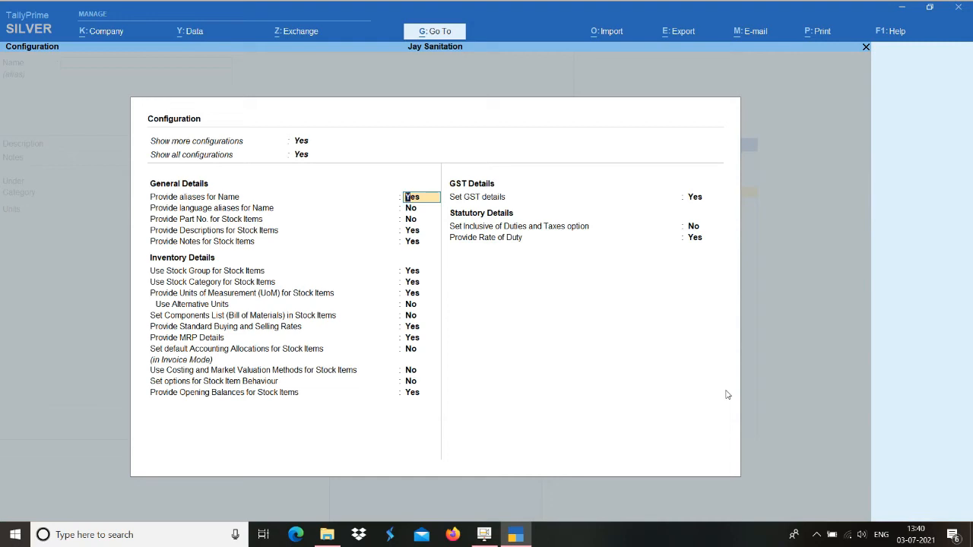
pyautogui.press('BackSpace')
pyautogui.press('Escape')
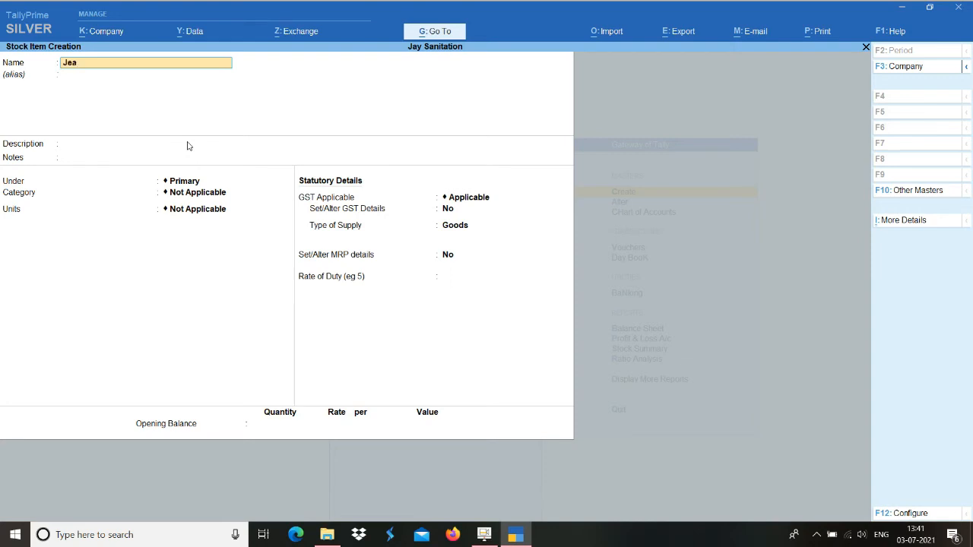
# Name the stock item Jeans Flying Machine 32" and leave its alias, description and notes blank
pyautogui.press('BackSpace')
pyautogui.press('BackSpace')
pyautogui.write('Jeans Flying Mah')
pyautogui.press('BackSpace')
pyautogui.write('chine 32"')
pyautogui.press('Return')
pyautogui.press('Return')
pyautogui.press('Return')
pyautogui.click(189, 145)
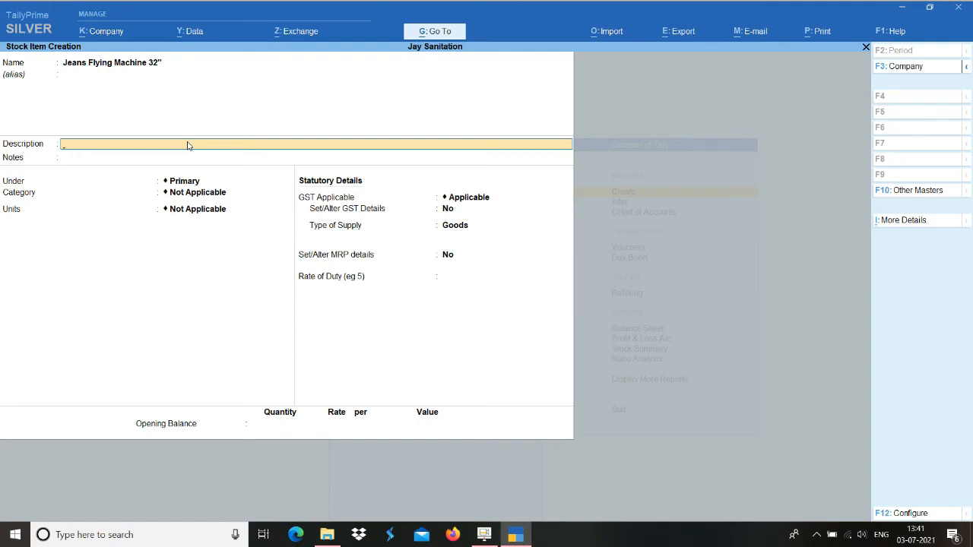
pyautogui.press('Return')
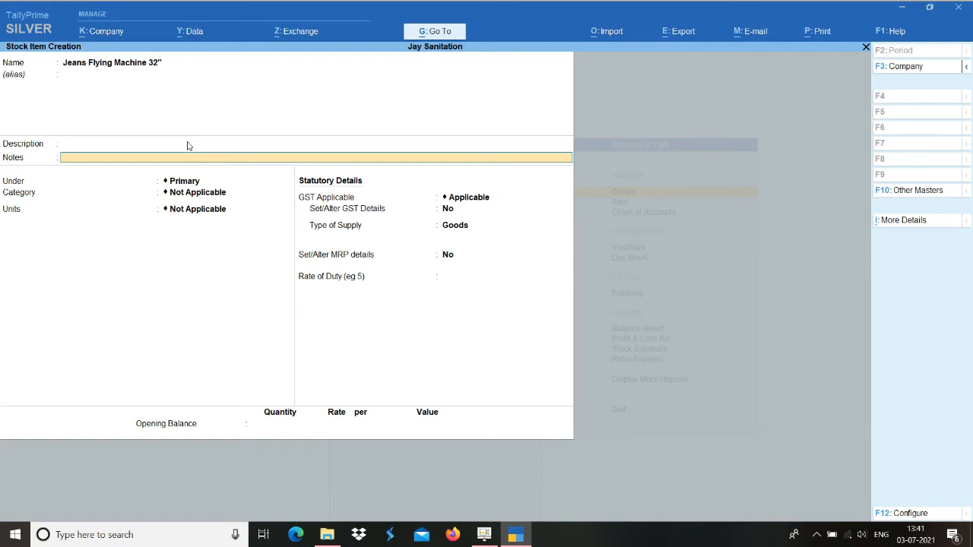
pyautogui.press('Return')
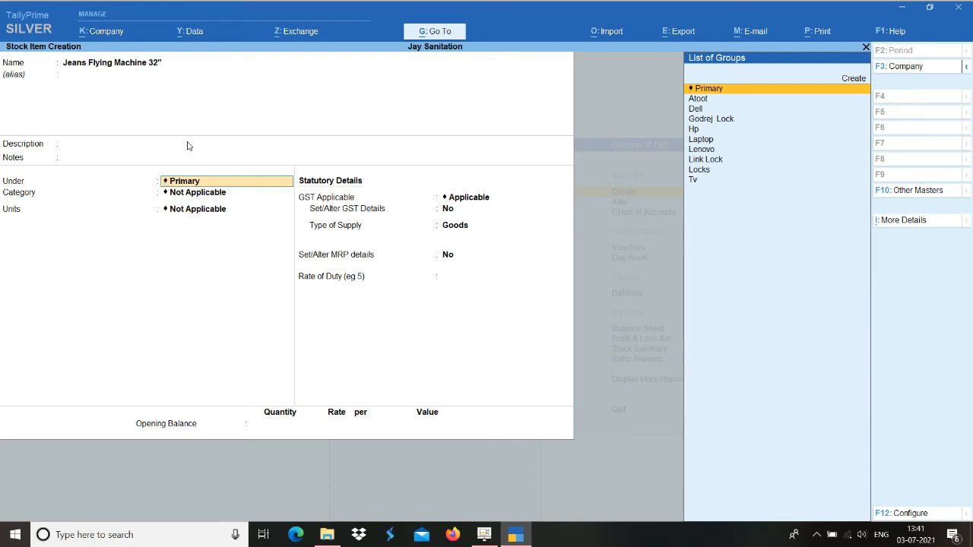
# Create a stock group named Jeans under Primary with item quantities added, and use it as the item's group
pyautogui.press('Return')
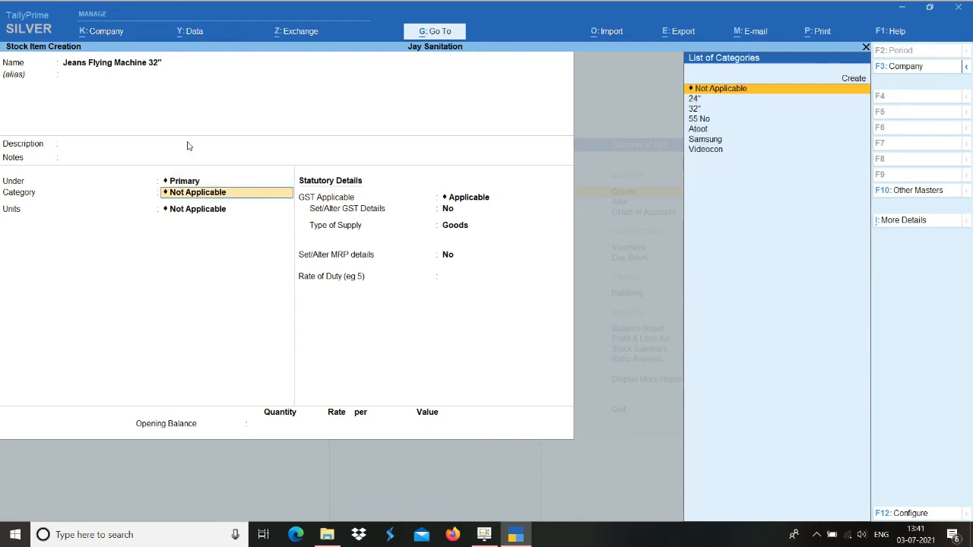
pyautogui.press('BackSpace')
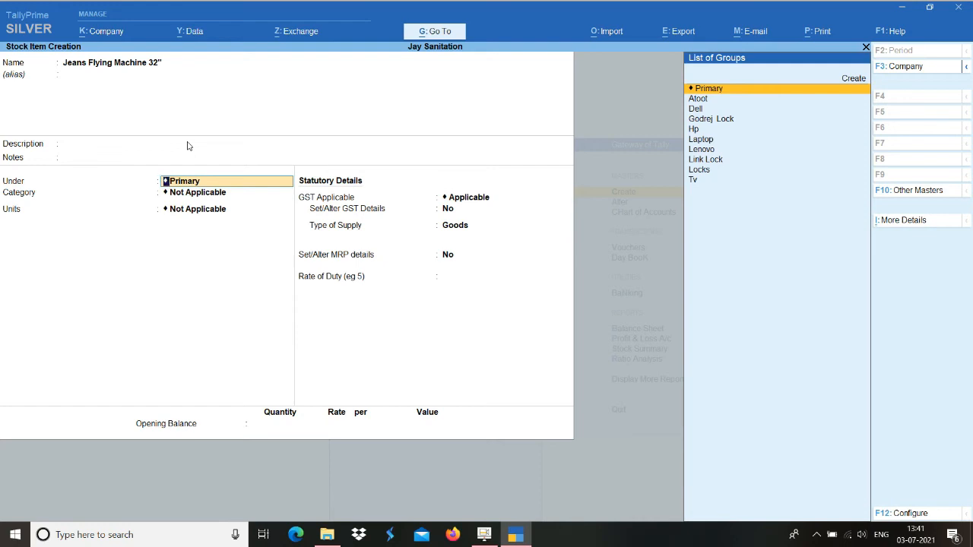
pyautogui.hotkey('alt', 'c')
pyautogui.write('Jea')
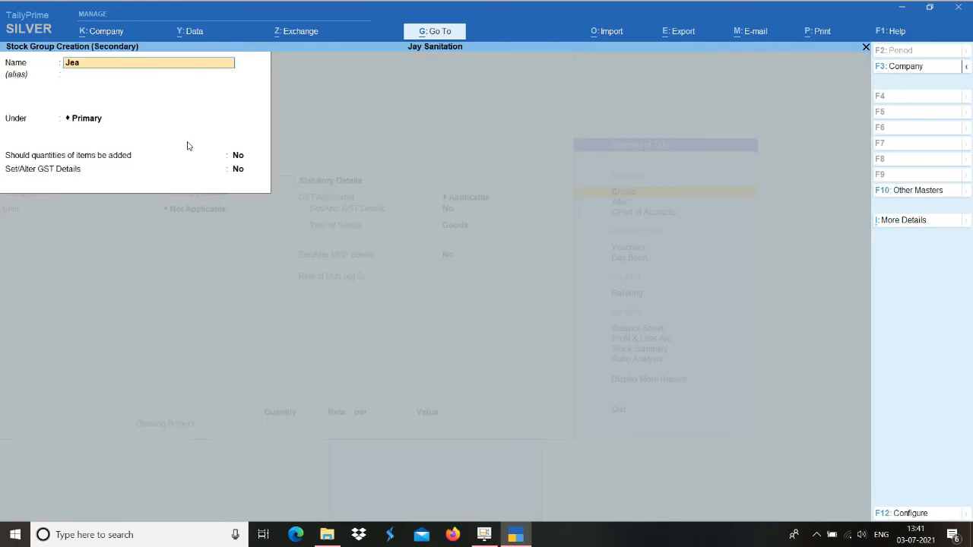
pyautogui.write('ns')
pyautogui.press('Return')
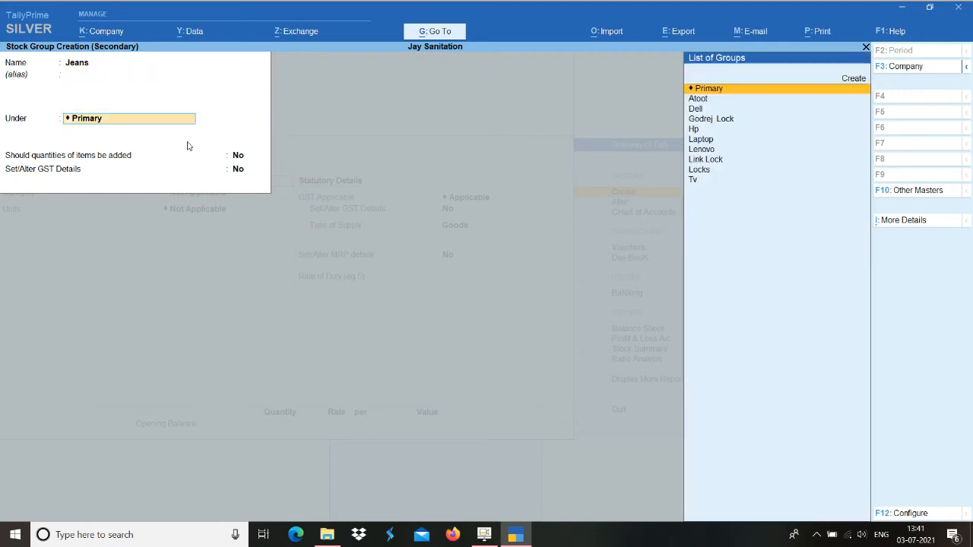
pyautogui.press('Return')
pyautogui.write('y')
pyautogui.press('Return')
pyautogui.press('Return')
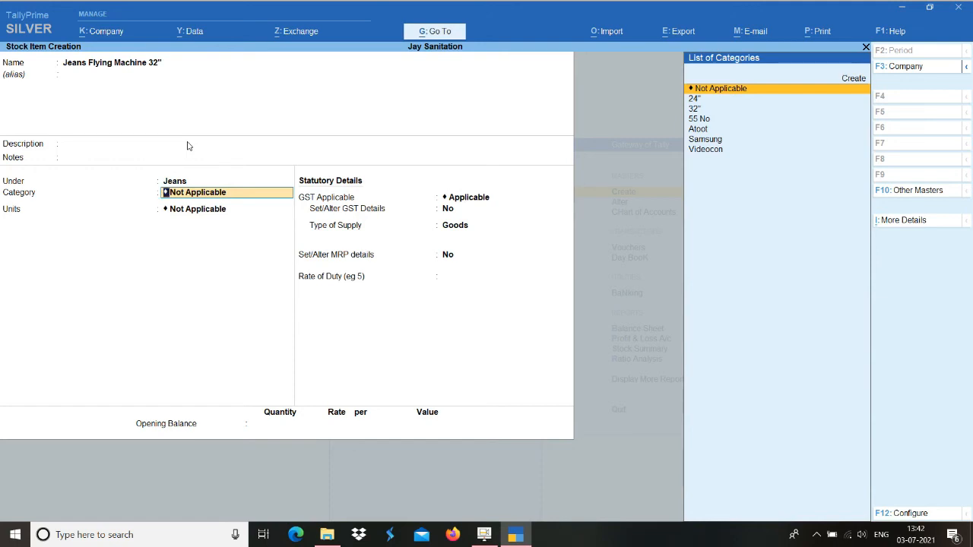
# Try to create a new stock category named 32" for the item
pyautogui.hotkey('alt', 'c')
pyautogui.write('32"')
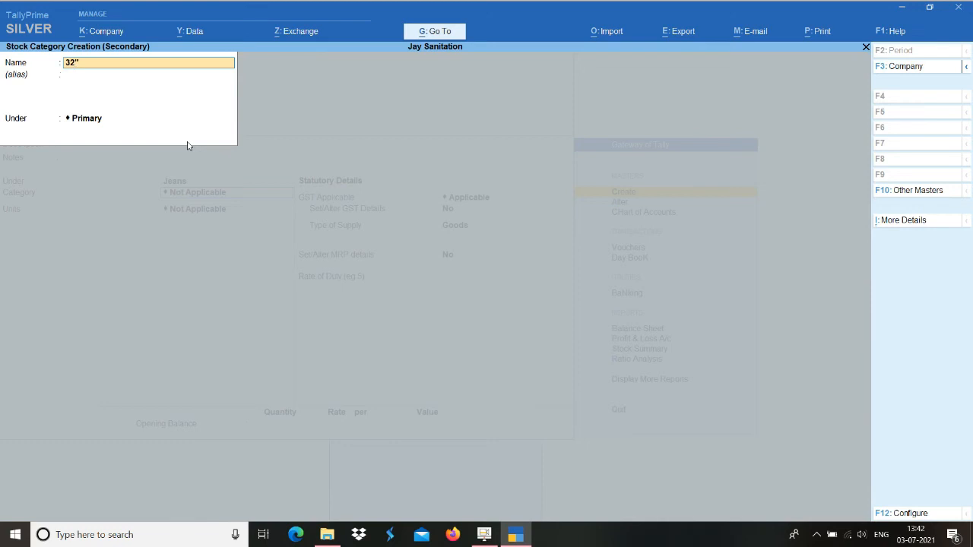
pyautogui.press('Return')
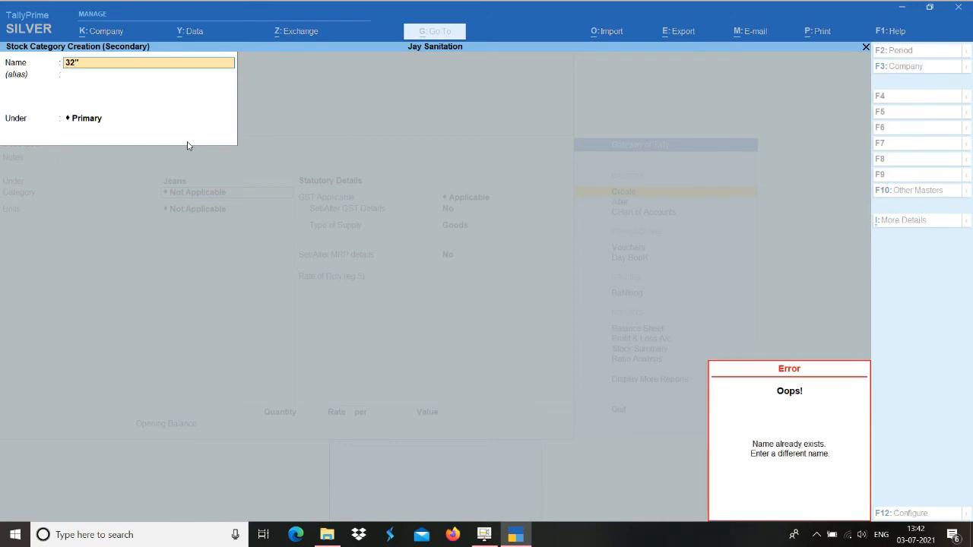
pyautogui.press('Escape')
pyautogui.press('Escape')
pyautogui.press('Escape')
pyautogui.press('Return')
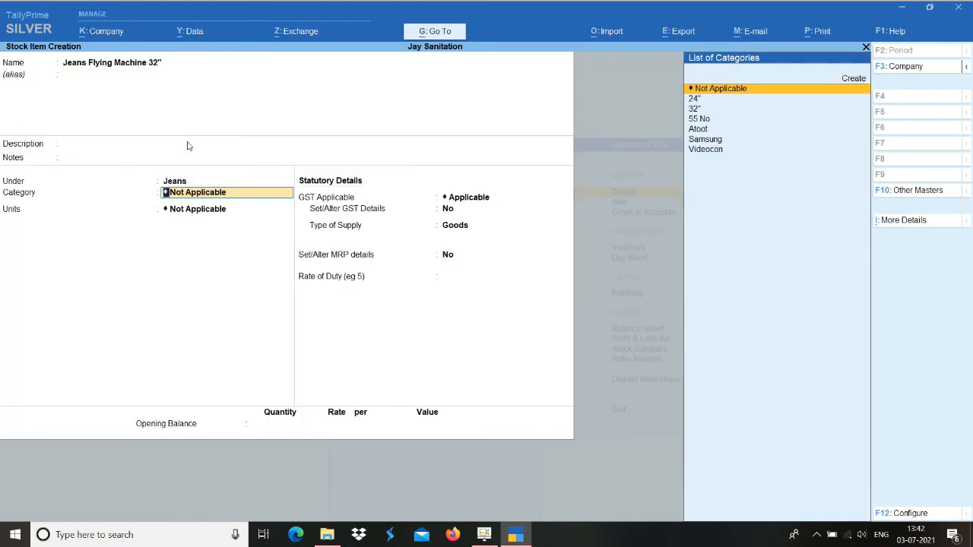
# Assign the existing 32" category to the stock item and choose pcs as its unit
pyautogui.write('32')
pyautogui.press('Return')
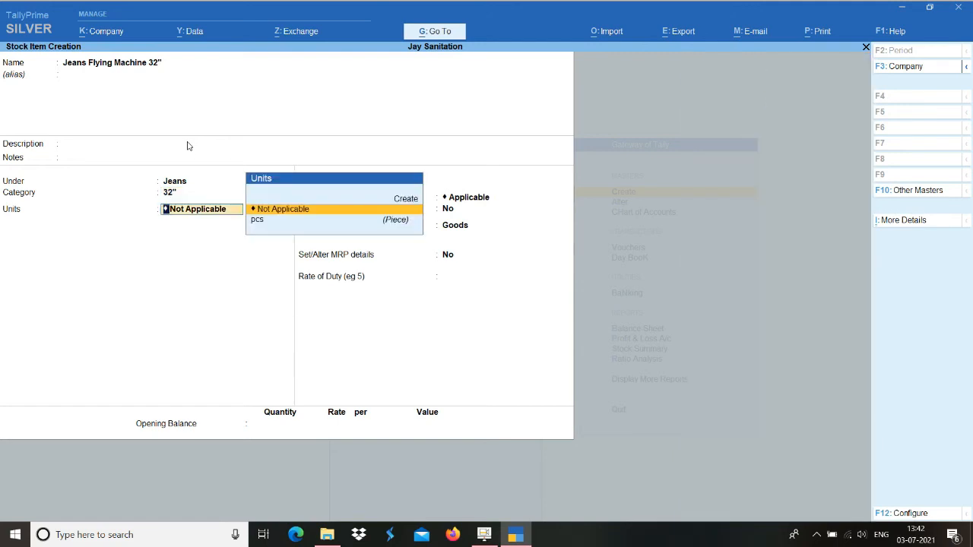
pyautogui.press('Down')
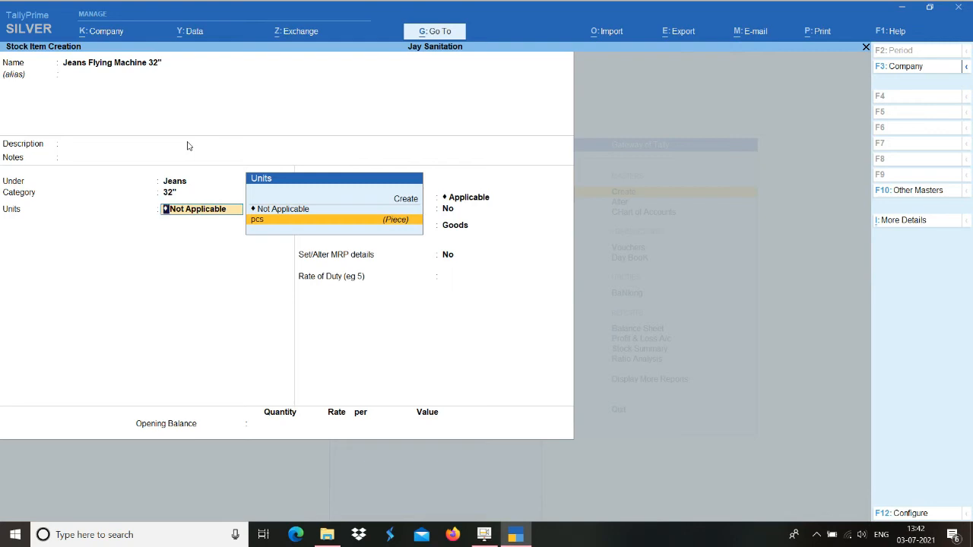
pyautogui.press('Return')
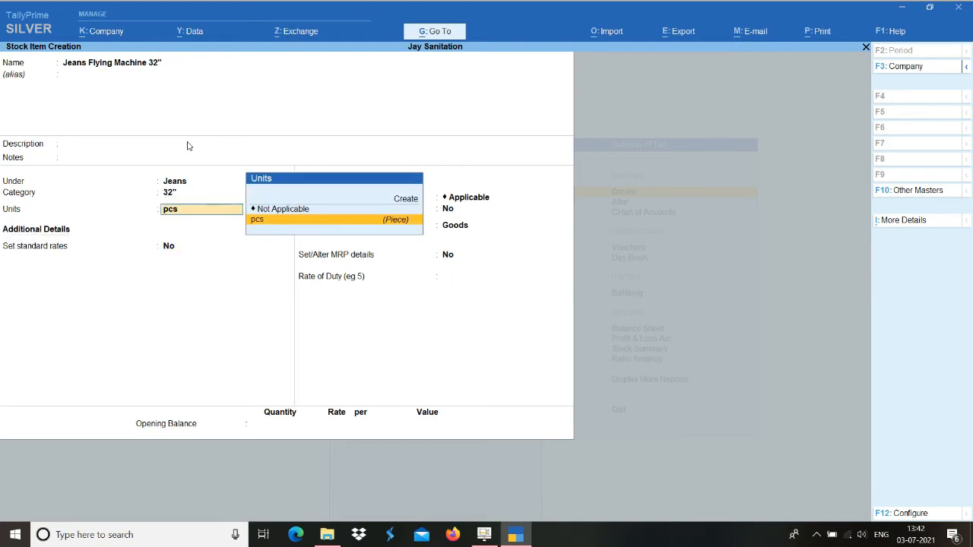
# Create a simple unit with symbol nos, formal name Numbers and unit quantity code NOS-NUMBERS, and use it for the item
pyautogui.press('Up')
pyautogui.press('Up')
pyautogui.press('Return')
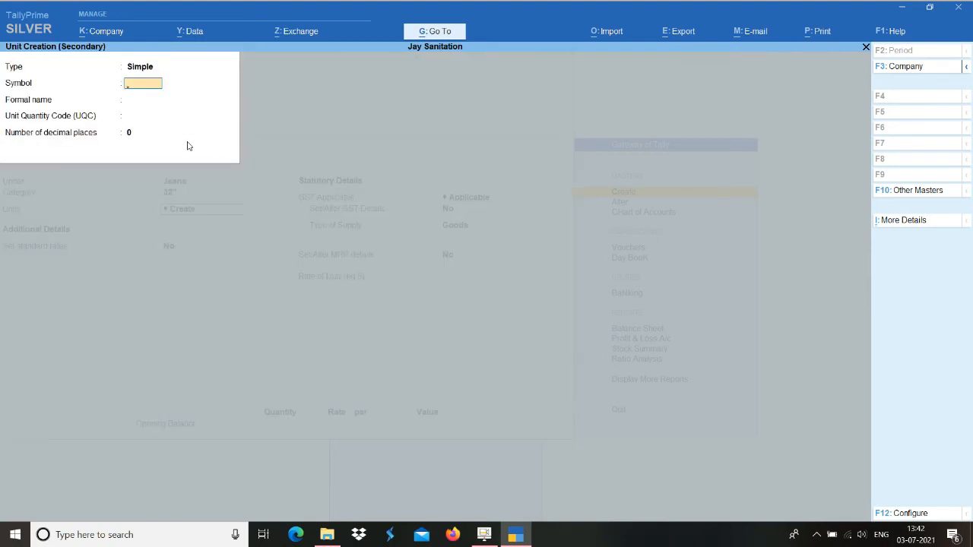
pyautogui.write('nox')
pyautogui.press('BackSpace')
pyautogui.press('Return')
pyautogui.write('Numbers')
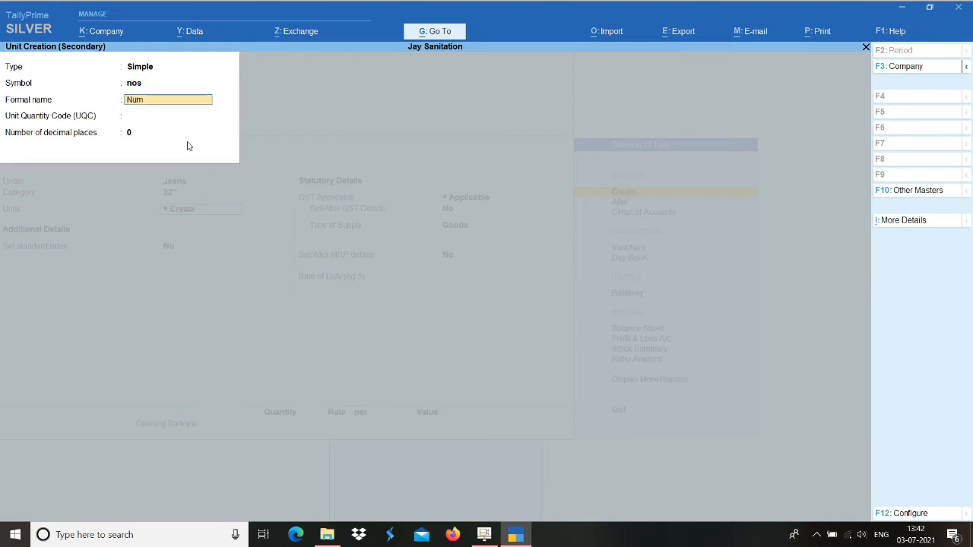
pyautogui.press('Return')
pyautogui.write('nos')
pyautogui.press('Return')
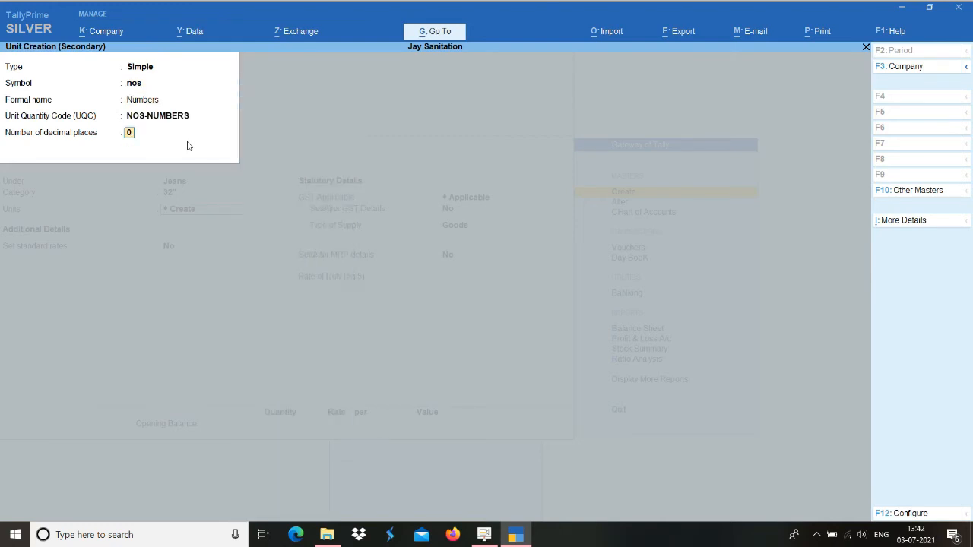
pyautogui.press('Return')
pyautogui.press('Return')
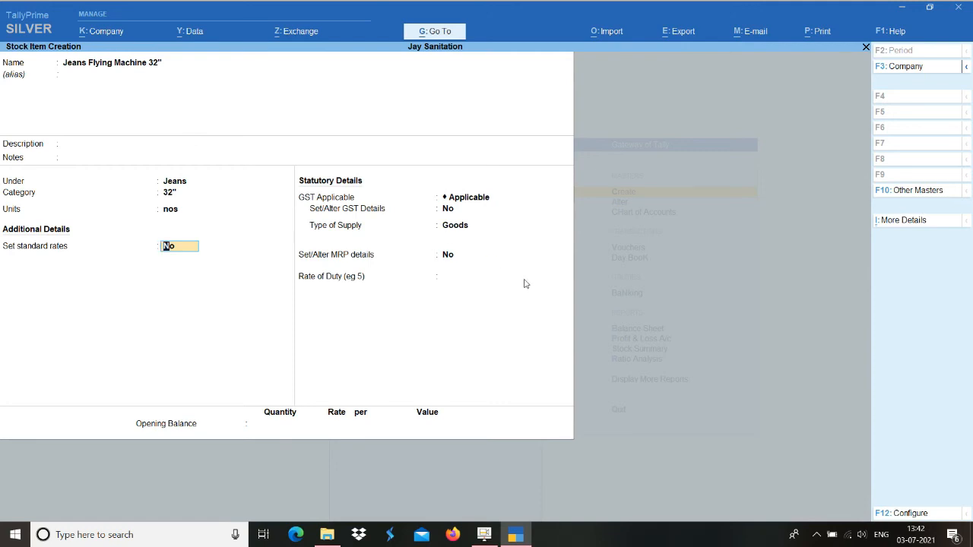
# Turn off standard buying and selling rates in the stock item configuration
pyautogui.click(927, 515)
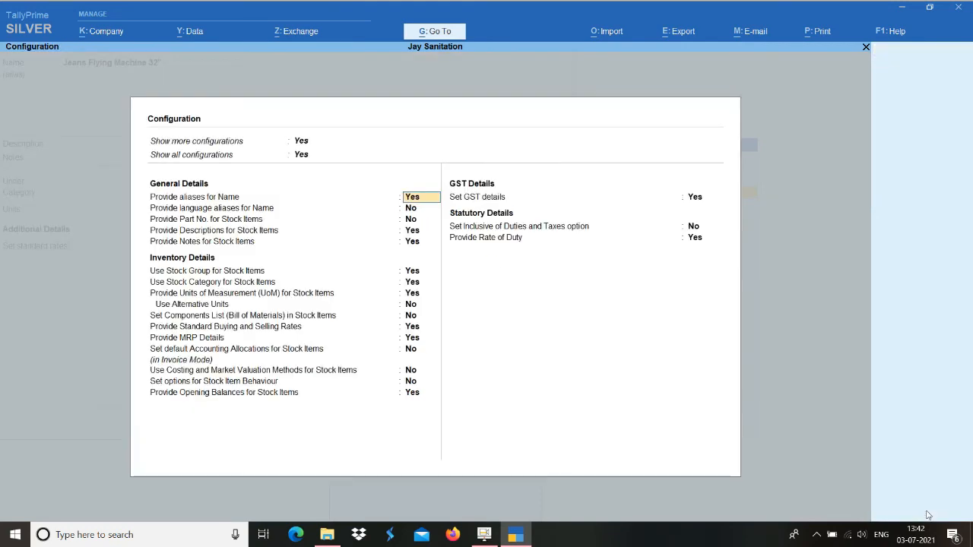
pyautogui.press('Return')
pyautogui.press('Return')
pyautogui.press('Return')
pyautogui.press('Return')
pyautogui.press('Return')
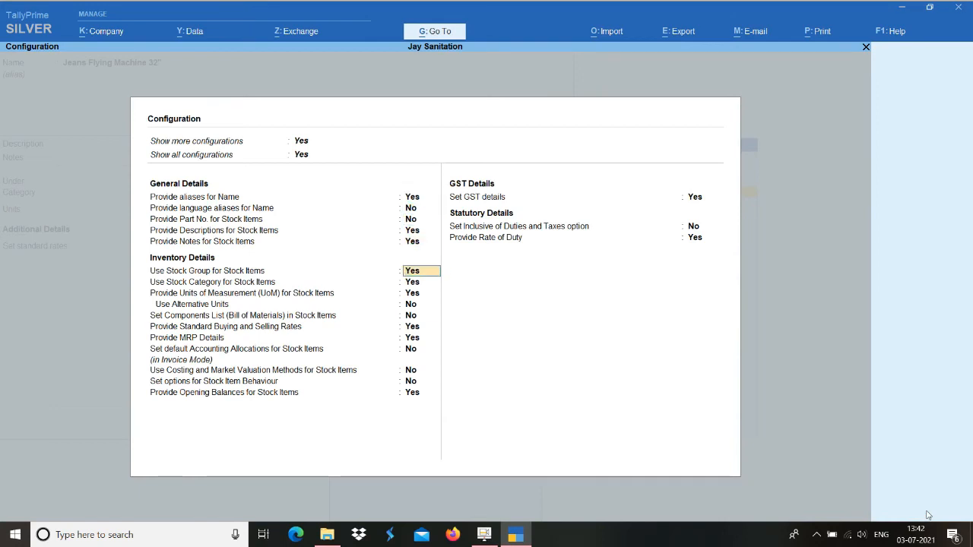
pyautogui.press('Return')
pyautogui.press('Return')
pyautogui.press('Return')
pyautogui.press('Return')
pyautogui.press('Return')
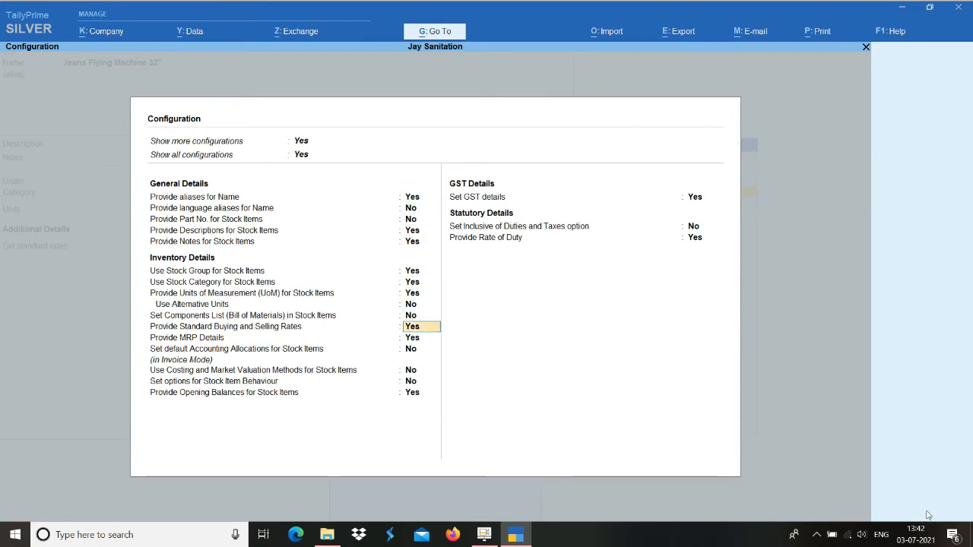
pyautogui.write('n')
pyautogui.press('Return')
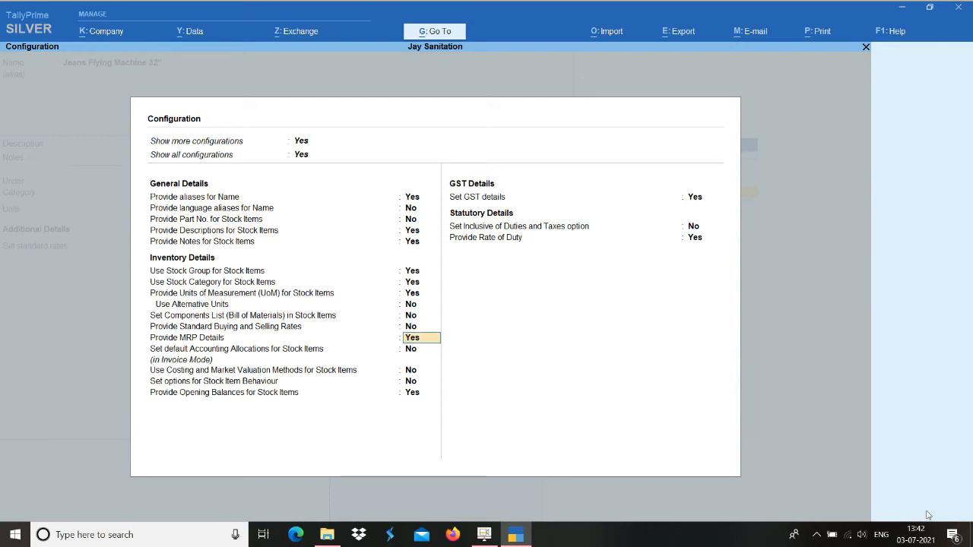
# Turn off descriptions and notes for stock items and save the configuration
pyautogui.press('Up')
pyautogui.press('Up')
pyautogui.press('Up')
pyautogui.press('Up')
pyautogui.press('Up')
pyautogui.press('Up')
pyautogui.press('Up')
pyautogui.press('Up')
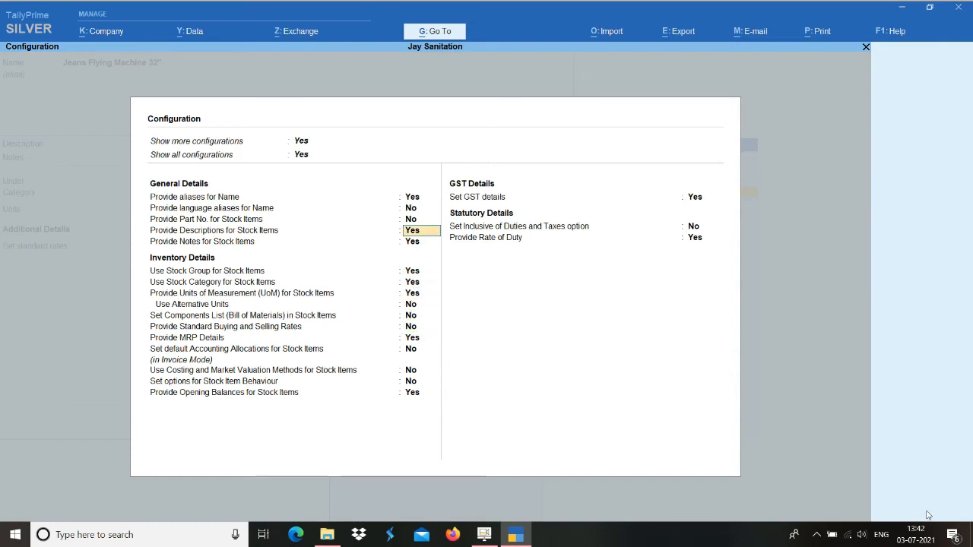
pyautogui.write('n')
pyautogui.press('Return')
pyautogui.write('n')
pyautogui.press('Return')
pyautogui.hotkey('ctrl', 'a')
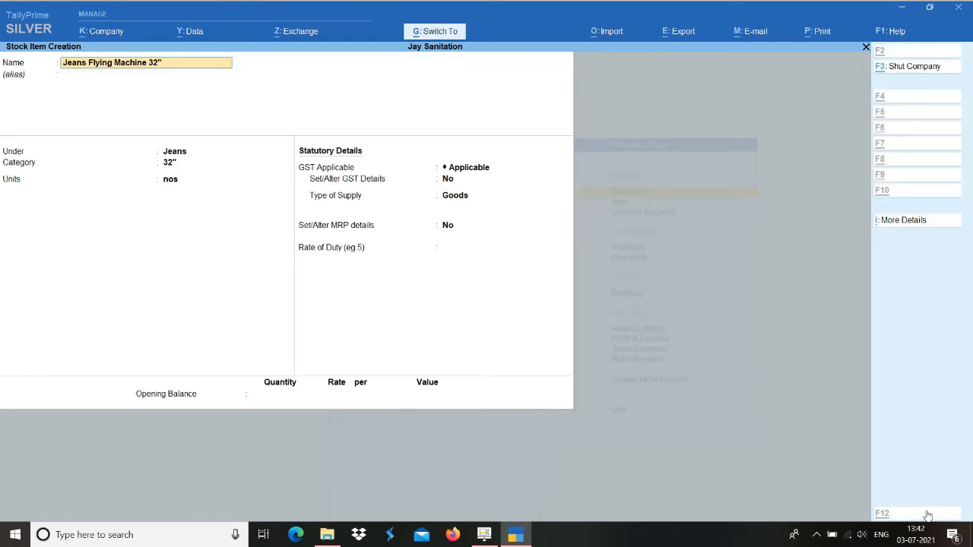
# Keep the item's name, group, category, unit and GST applicability, and enable Set/Alter GST Details
pyautogui.press('Return')
pyautogui.press('Return')
pyautogui.press('Return')
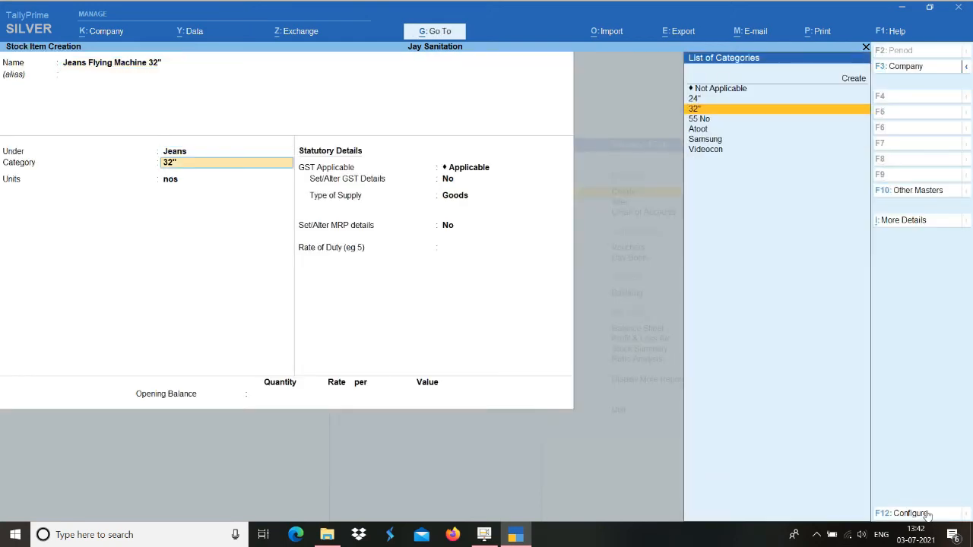
pyautogui.press('Return')
pyautogui.press('Return')
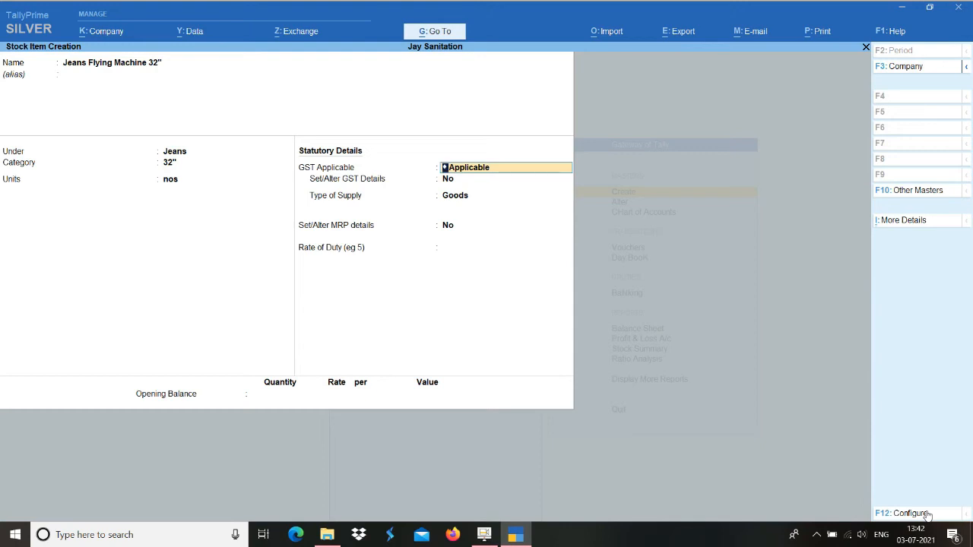
pyautogui.press('Return')
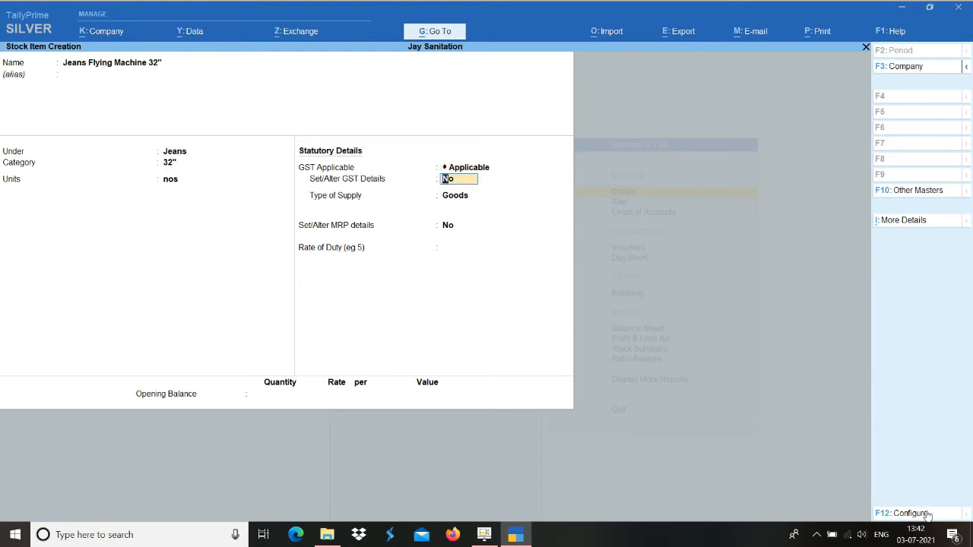
pyautogui.write('y')
pyautogui.press('Return')
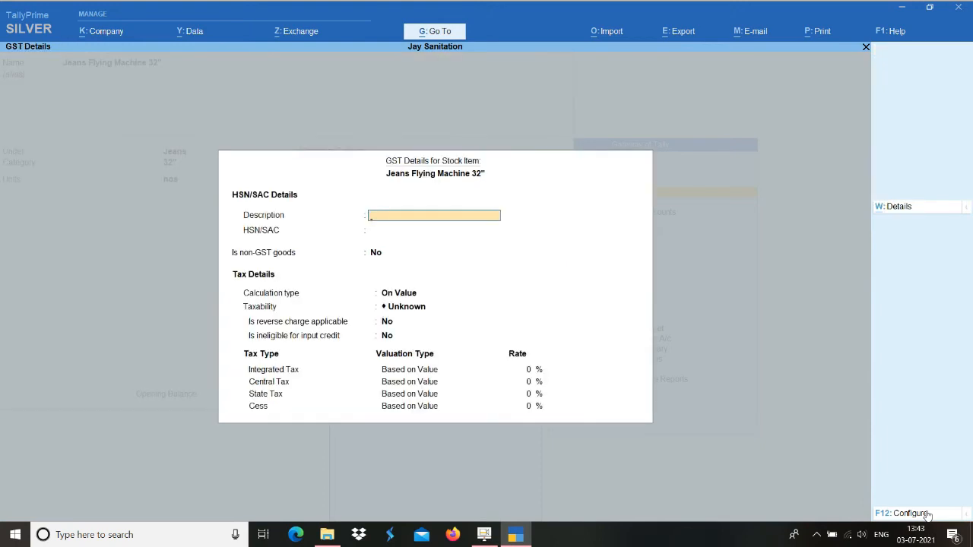
# Enter HSN/SAC 3457 in the item's GST details with the description blank and Is non-GST goods kept at No
pyautogui.press('Return')
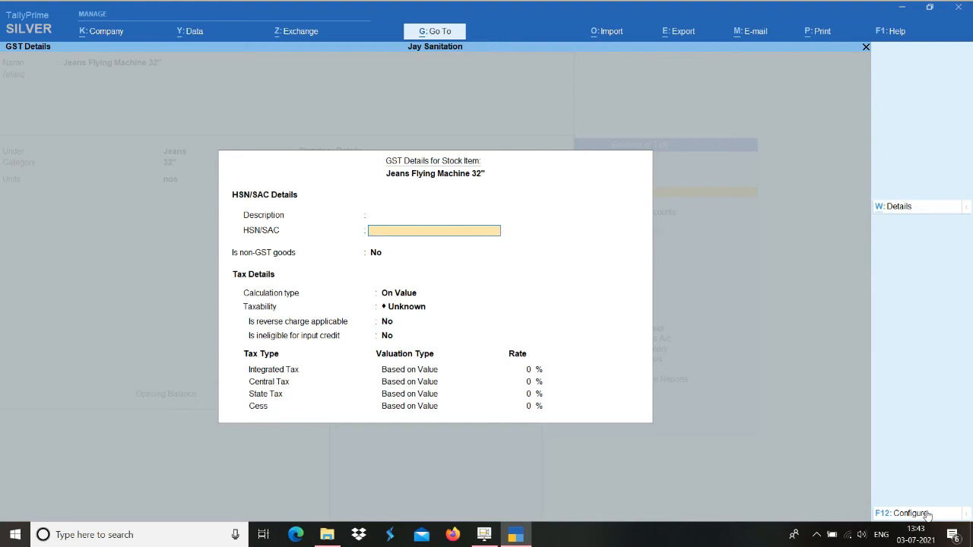
pyautogui.write('3457')
pyautogui.press('Return')
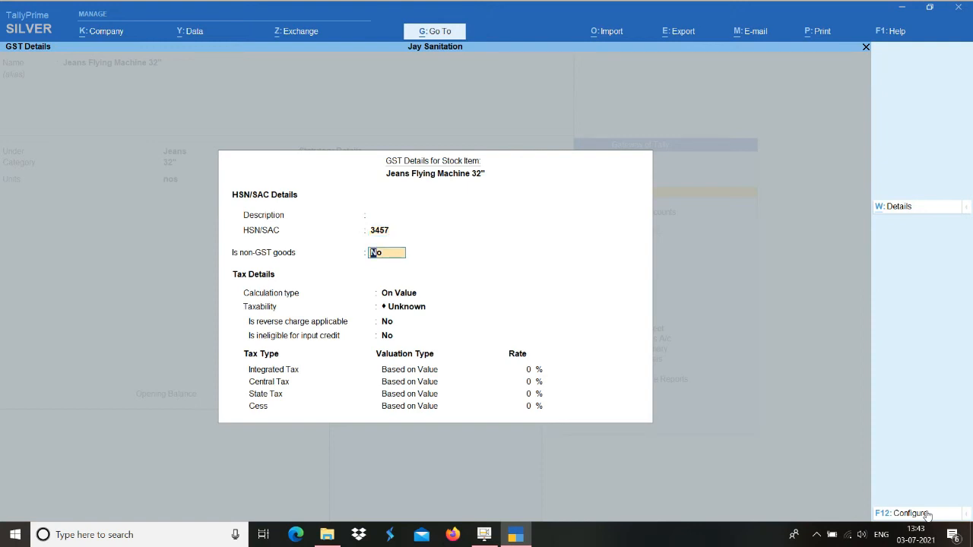
pyautogui.press('Up')
pyautogui.press('Up')
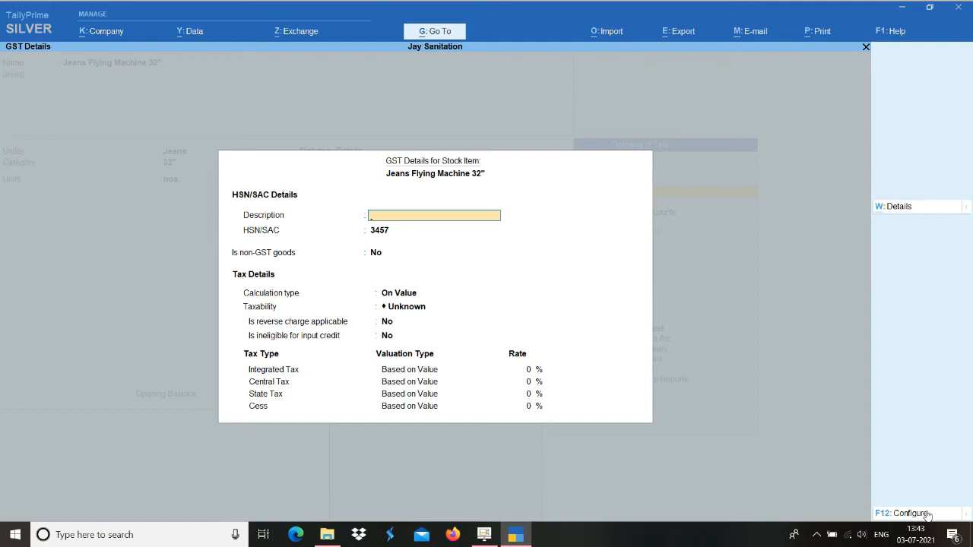
pyautogui.press('Return')
pyautogui.press('Return')
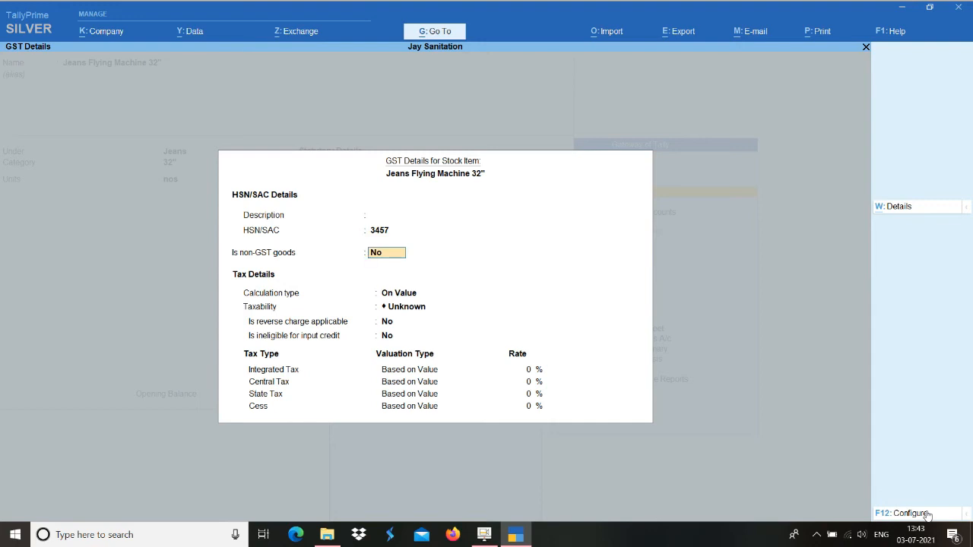
pyautogui.press('Return')
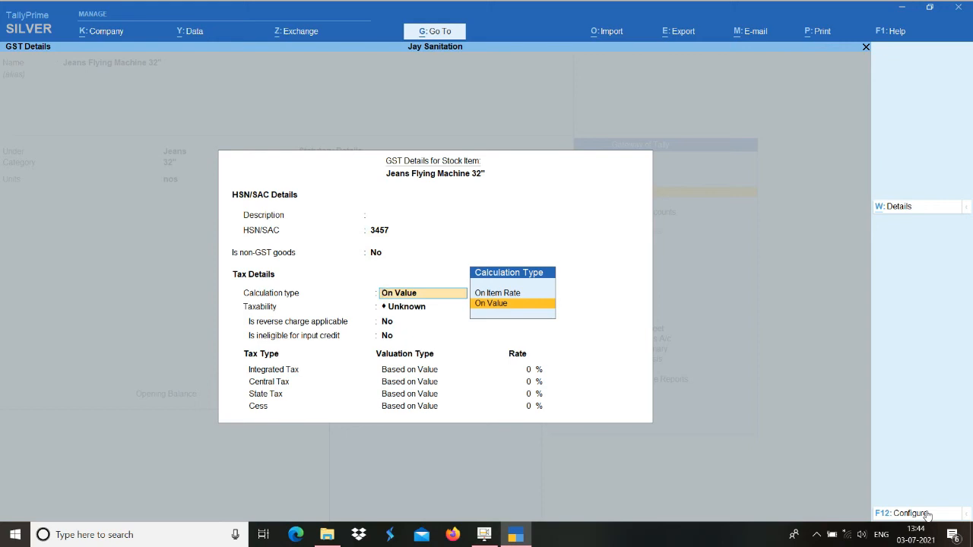
# Set the calculation type to On Item Rate and add a taxable slab up to 1,000 at 5% integrated tax
pyautogui.press('Up')
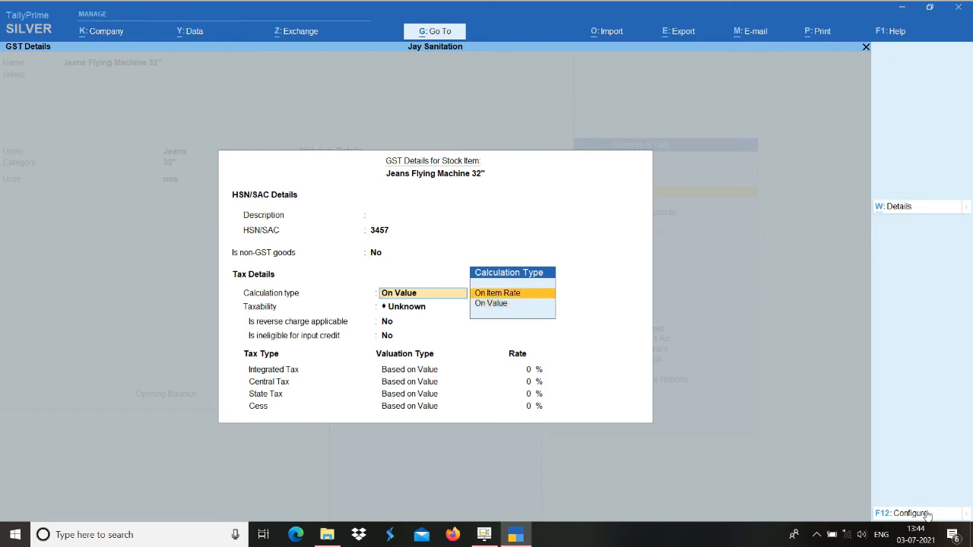
pyautogui.press('Return')
pyautogui.press('Return')
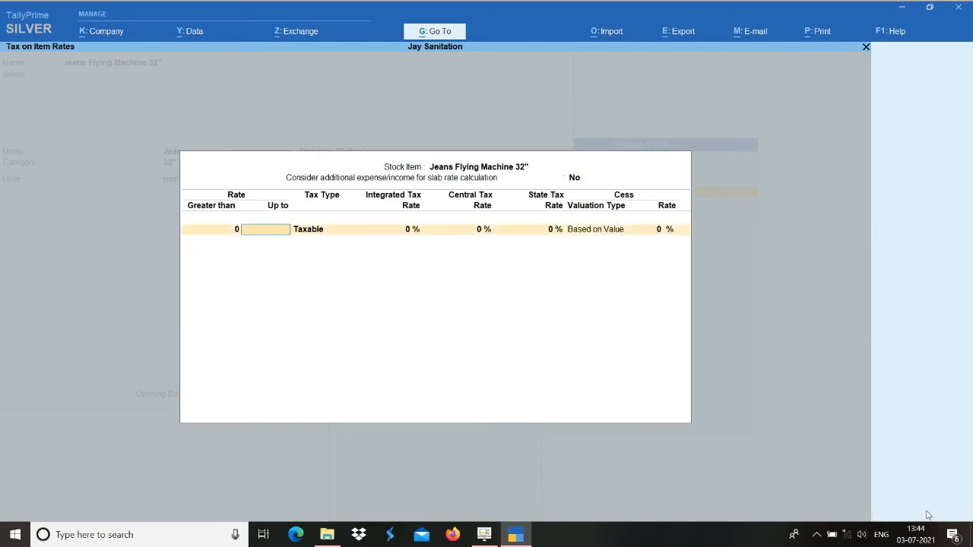
pyautogui.write('1,00')
pyautogui.write('000')
pyautogui.press('Return')
pyautogui.press('Return')
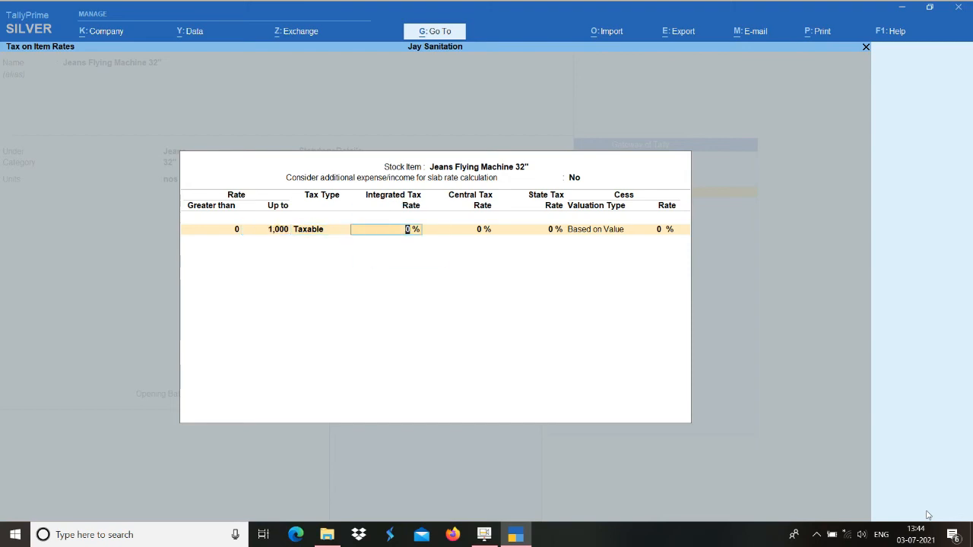
pyautogui.write('5')
pyautogui.press('Return')
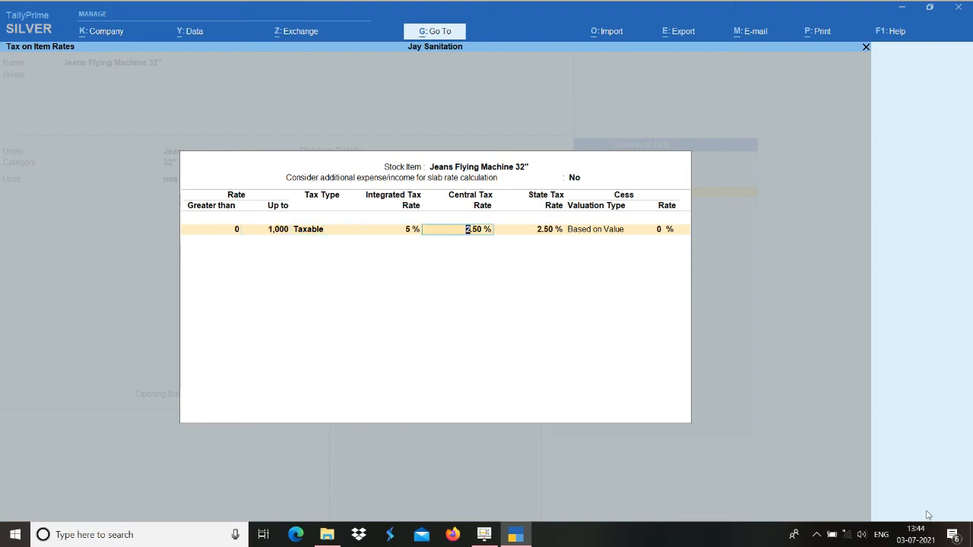
pyautogui.press('Return')
pyautogui.press('Return')
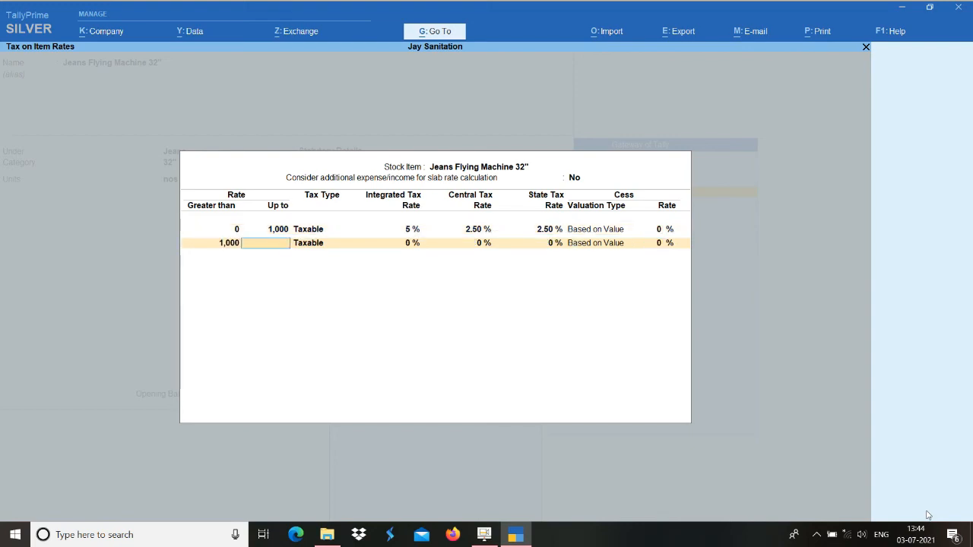
# Add a taxable slab above 1,000 with no upper limit at 12% integrated tax and accept the item rates
pyautogui.press('Return')
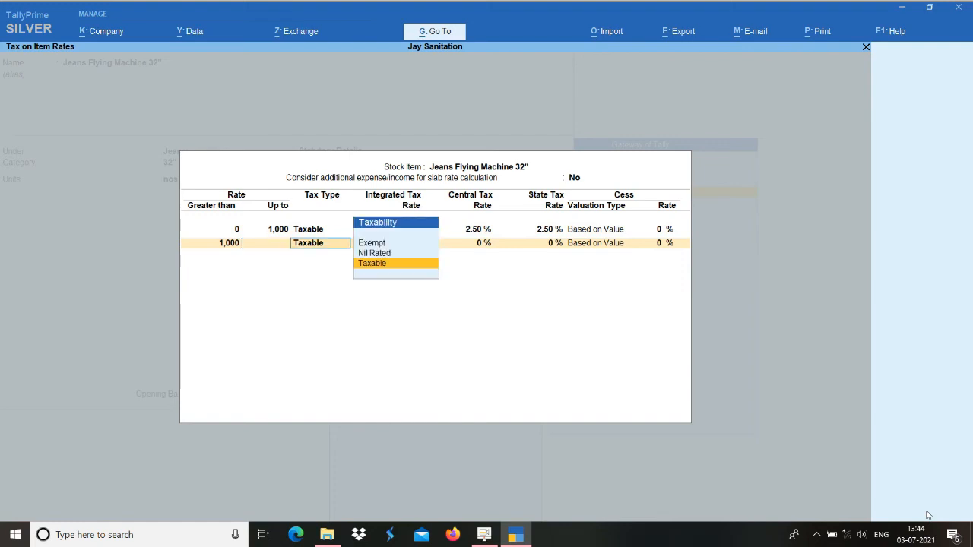
pyautogui.press('Return')
pyautogui.write('12')
pyautogui.press('Return')
pyautogui.press('BackSpace')
pyautogui.press('BackSpace')
pyautogui.press('BackSpace')
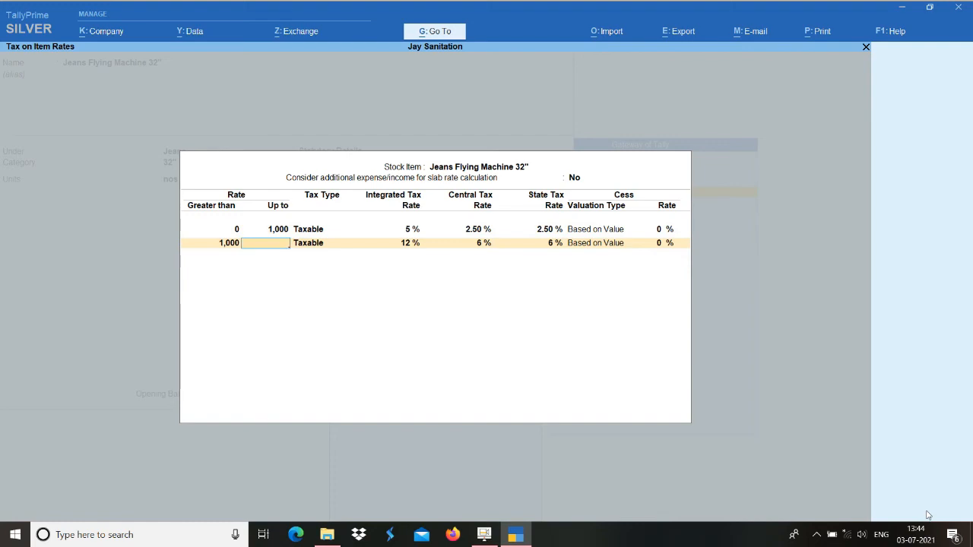
pyautogui.press('Return')
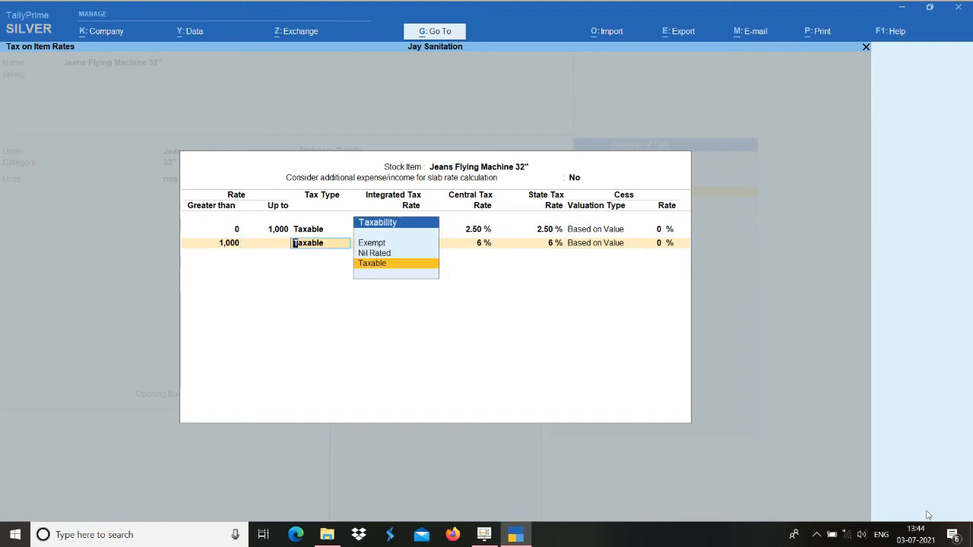
pyautogui.press('Return')
pyautogui.press('Return')
pyautogui.press('Return')
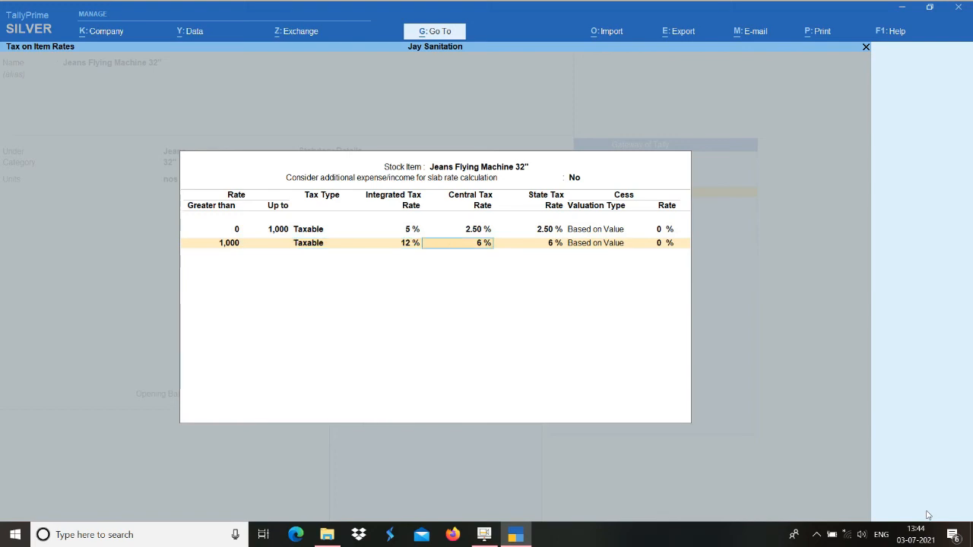
pyautogui.press('Return')
pyautogui.press('Return')
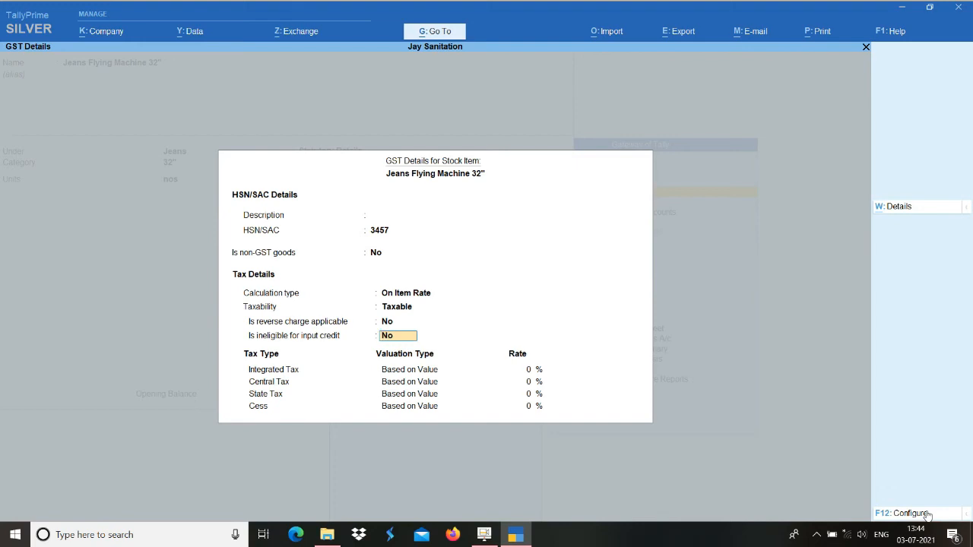
# Set the calculation type in the item's GST details to On Value
pyautogui.press('Up')
pyautogui.press('Up')
pyautogui.press('Up')
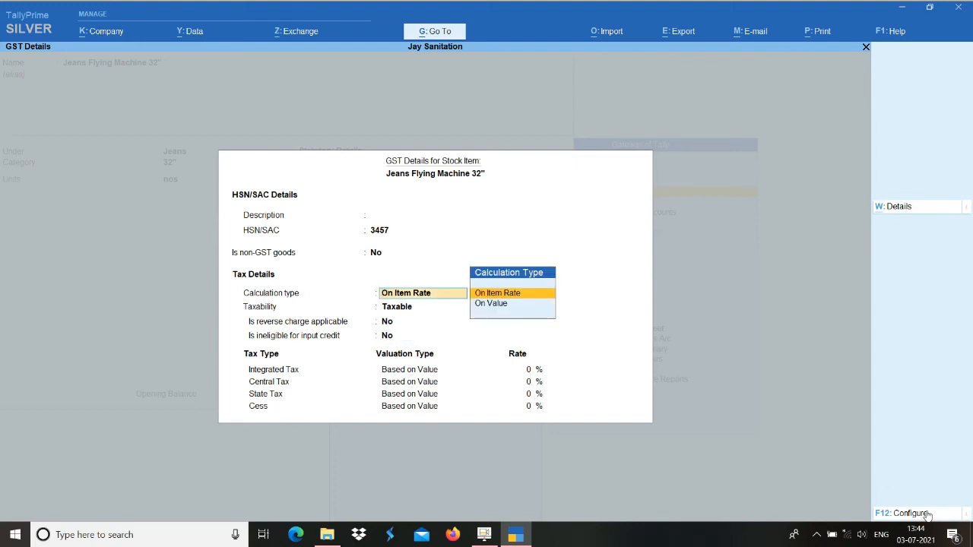
pyautogui.press('Down')
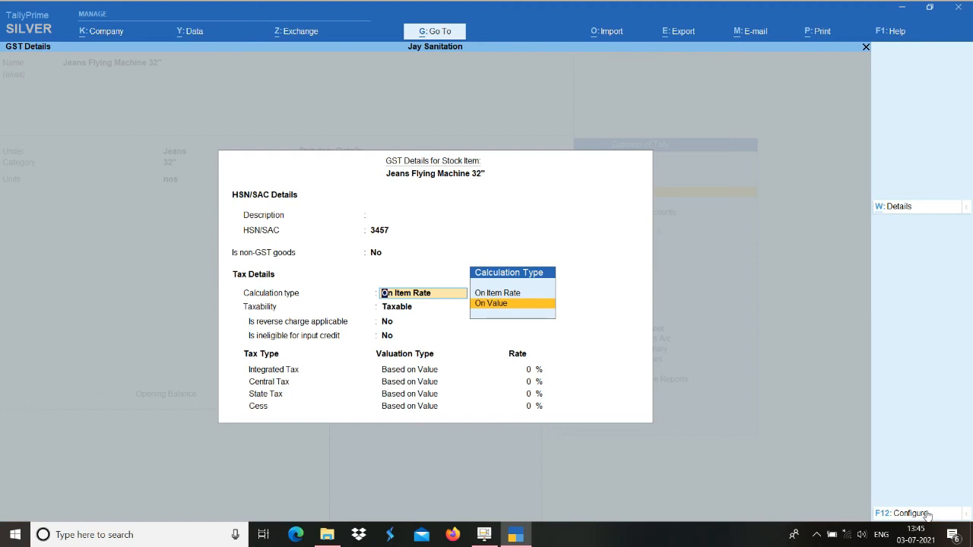
pyautogui.press('Return')
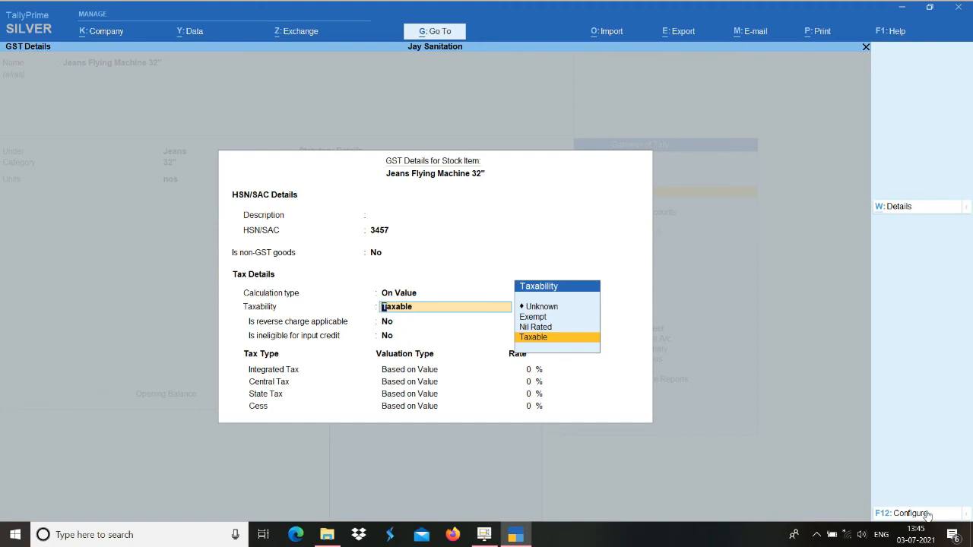
# Review the taxability choices and the configuration options for GST details without changing them
pyautogui.press('Up')
pyautogui.press('Up')
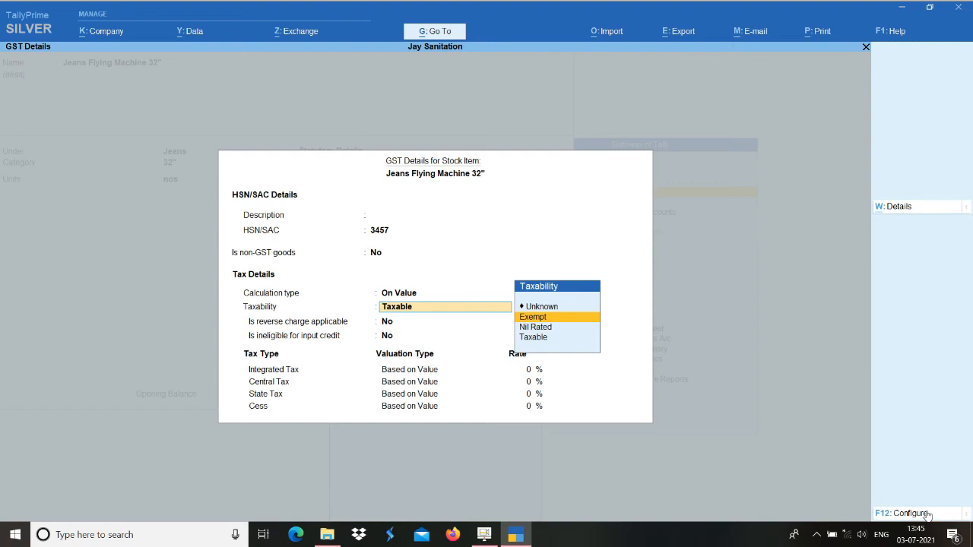
pyautogui.press('Down')
pyautogui.press('Down')
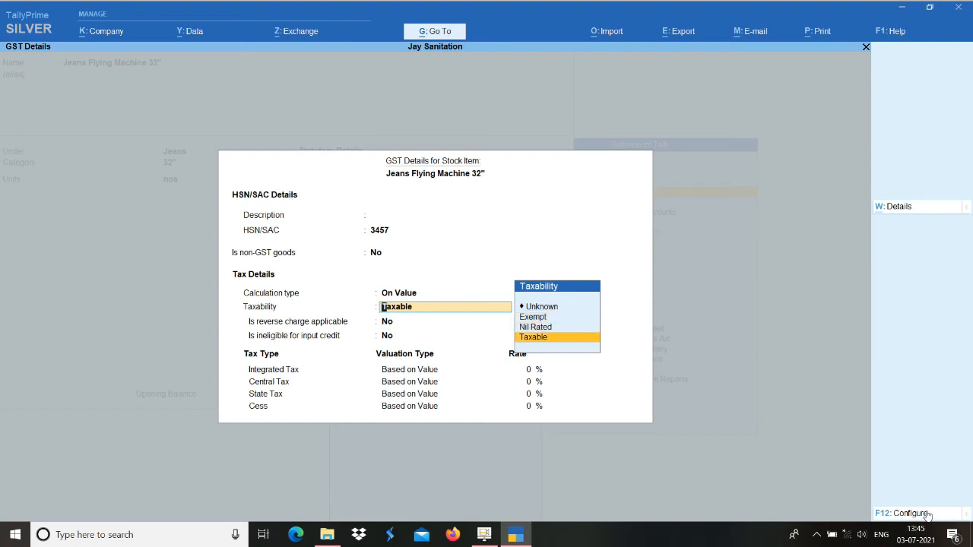
pyautogui.press('Up')
pyautogui.press('Up')
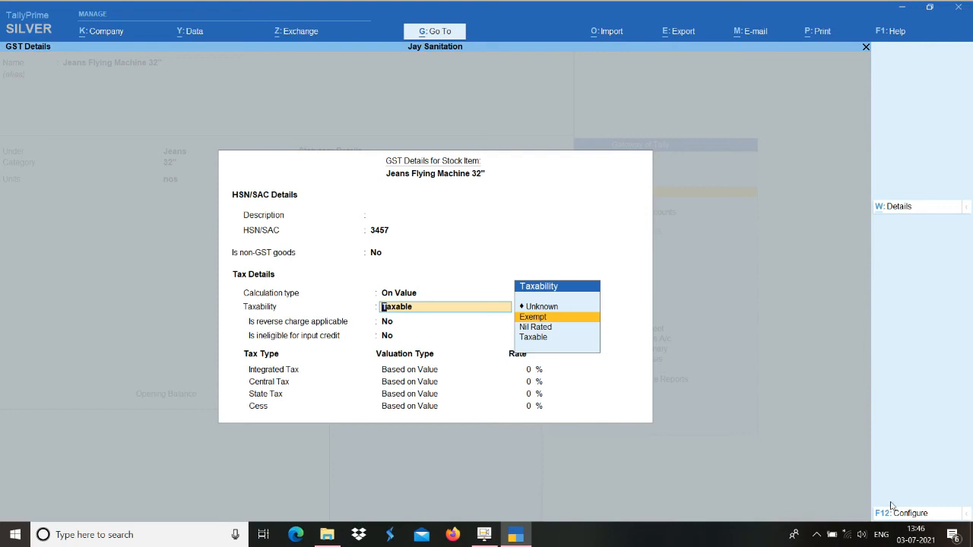
pyautogui.click(910, 514)
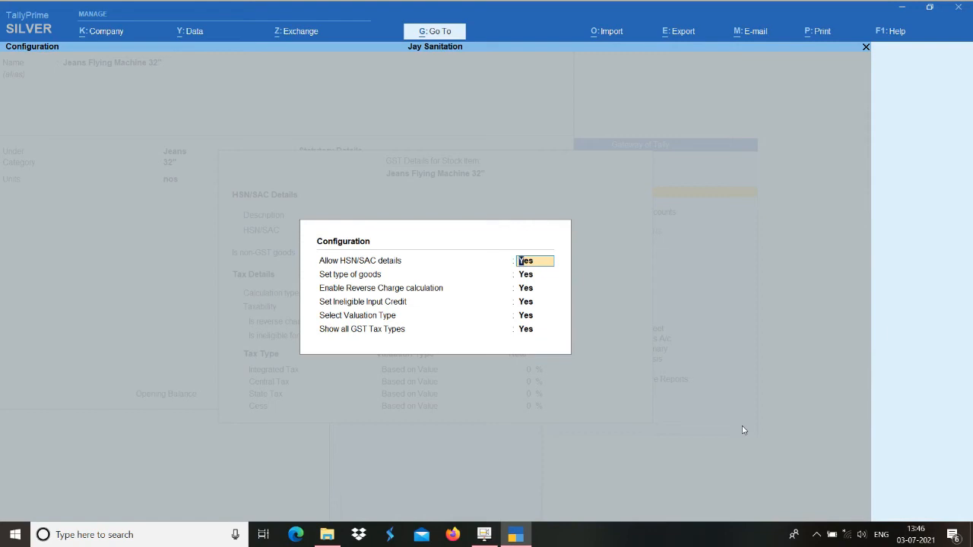
pyautogui.press('Escape')
pyautogui.press('Escape')
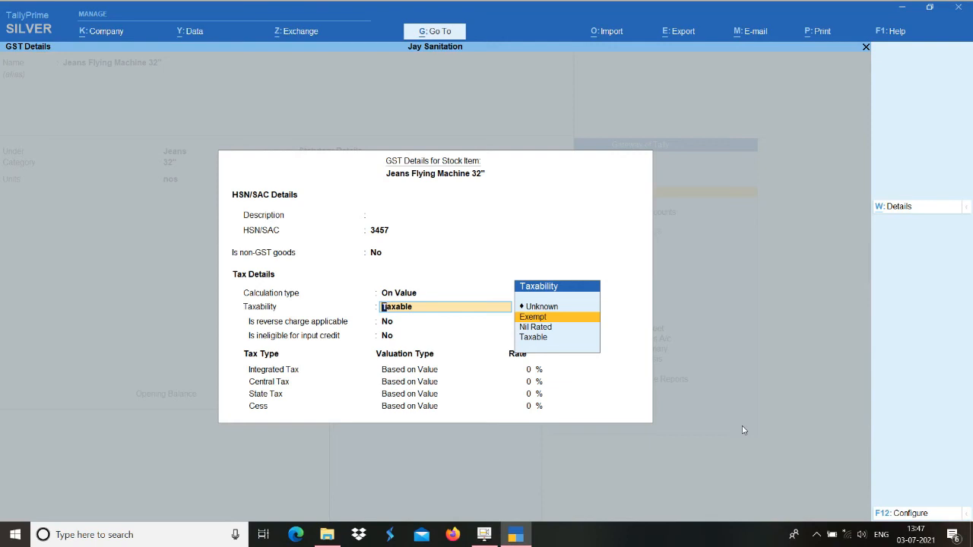
# Set taxability to Taxable and keep reverse charge and input credit ineligibility at No
pyautogui.press('Down')
pyautogui.press('Down')
pyautogui.press('Return')
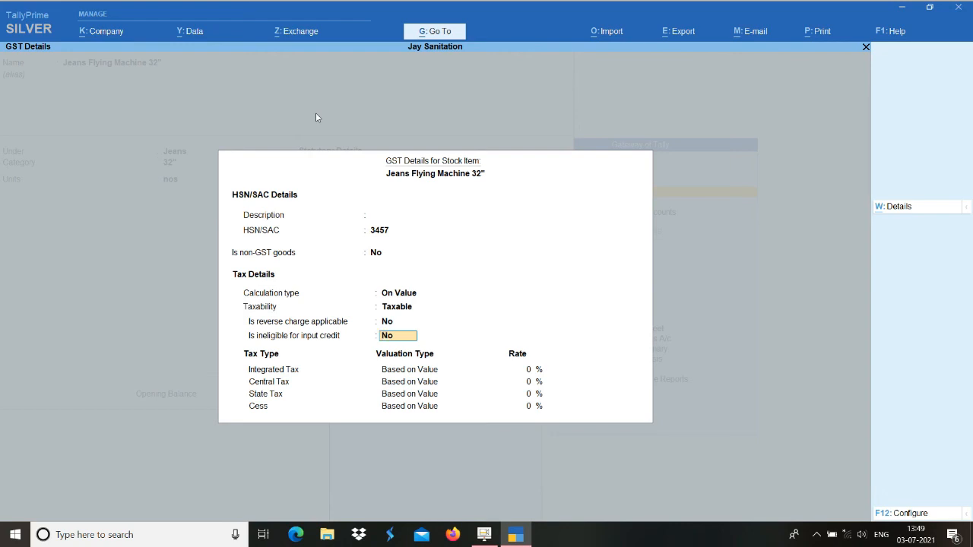
pyautogui.press('Return')
# Set integrated tax to 18%, with 9% central and 9% state tax, and accept the item's GST details
pyautogui.write('18')
pyautogui.press('Return')
pyautogui.press('Up')
pyautogui.press('Return')
pyautogui.press('Return')
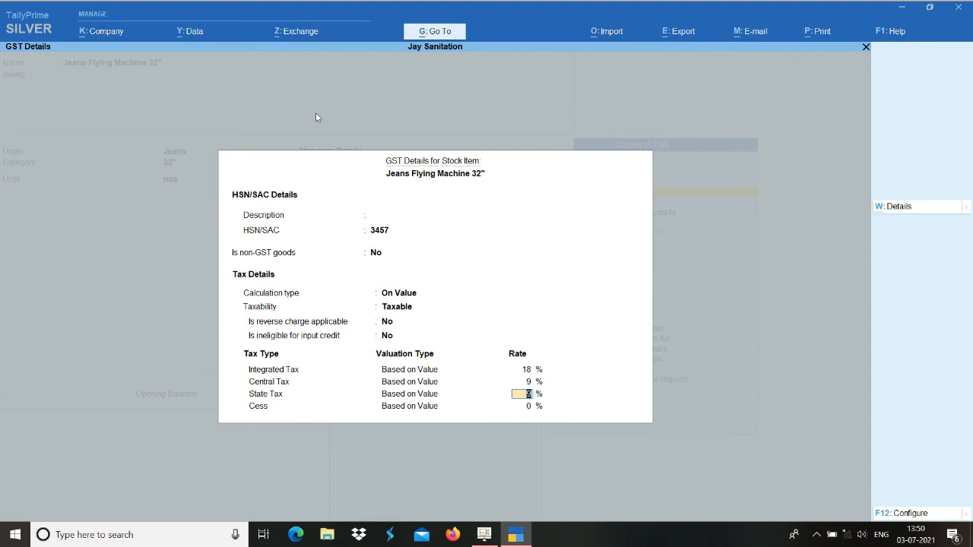
pyautogui.press('Up')
pyautogui.press('Up')
pyautogui.press('Down')
pyautogui.press('Down')
pyautogui.press('Return')
pyautogui.press('Return')
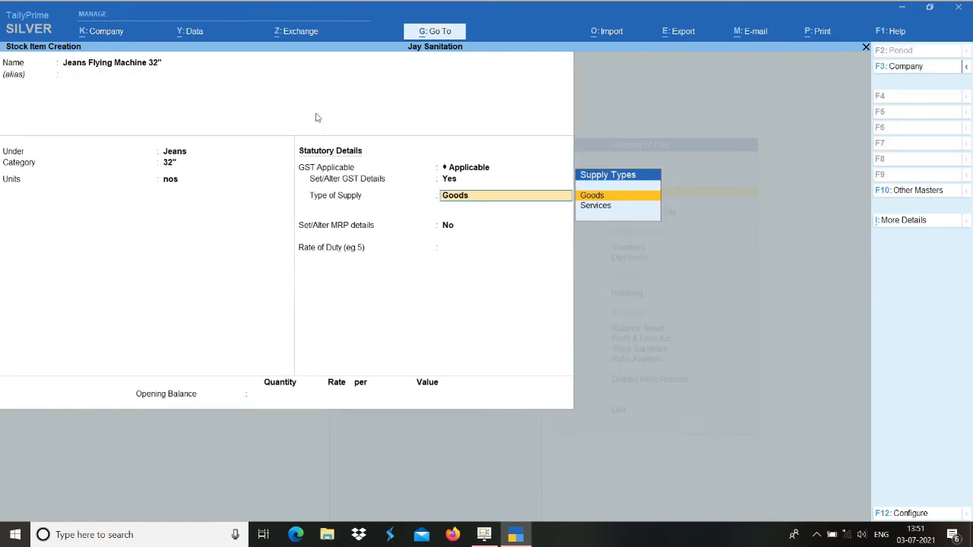
# Check the supply types and keep Goods as the item's type of supply
pyautogui.press('Down')
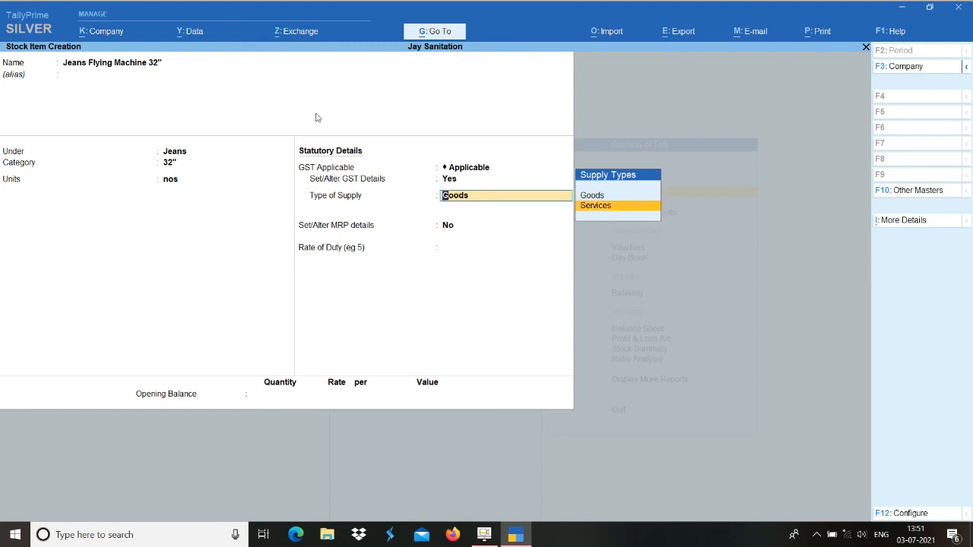
pyautogui.press('Up')
pyautogui.press('Return')
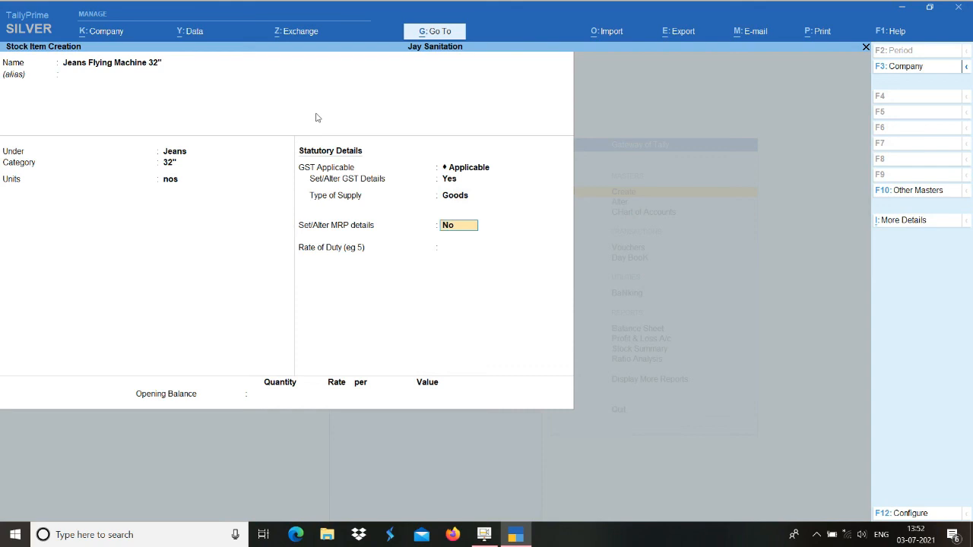
pyautogui.hotkey('shift', 'Tab')
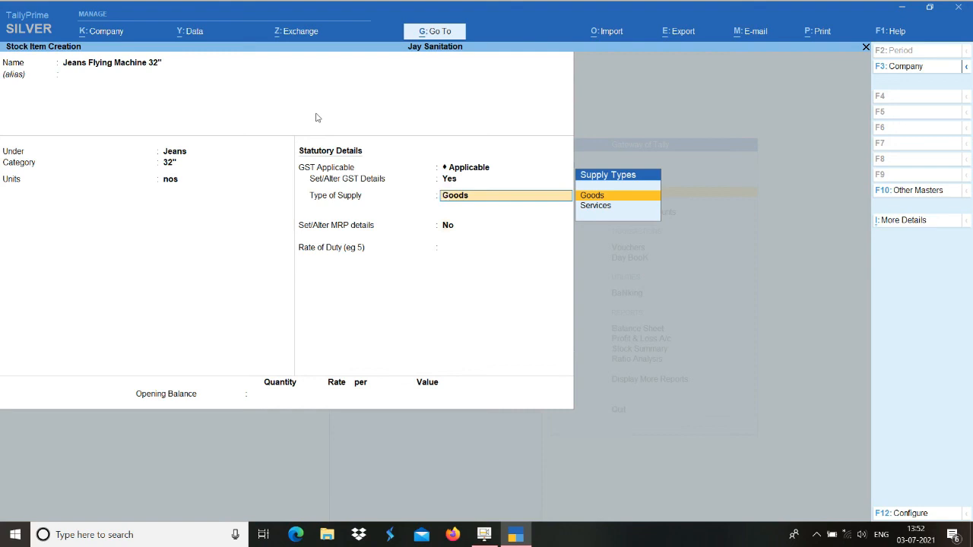
pyautogui.press('Return')
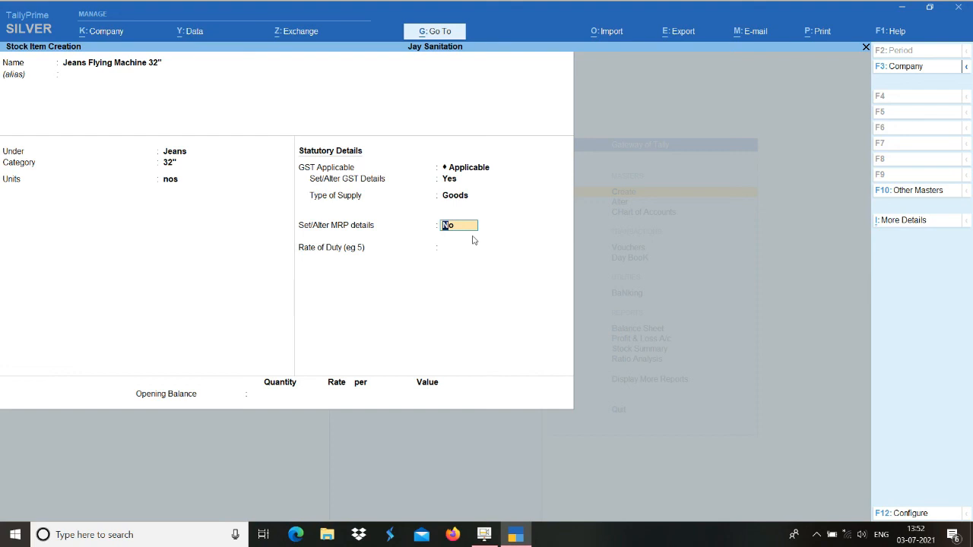
# Open the item's MRP details, allow MRP modification in voucher and consider MRP for calculation of GST rate in slab rate
pyautogui.write('y')
pyautogui.press('Return')
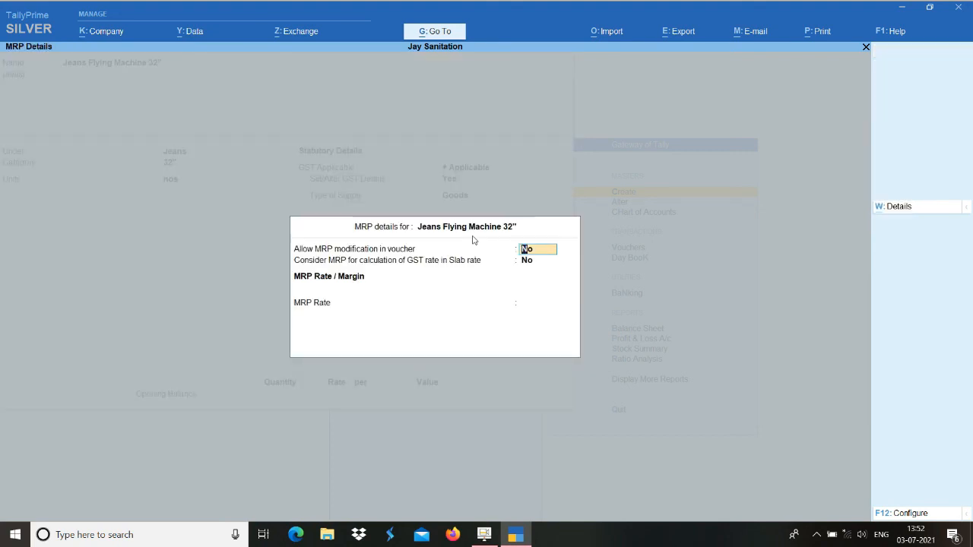
pyautogui.write('y')
pyautogui.press('Return')
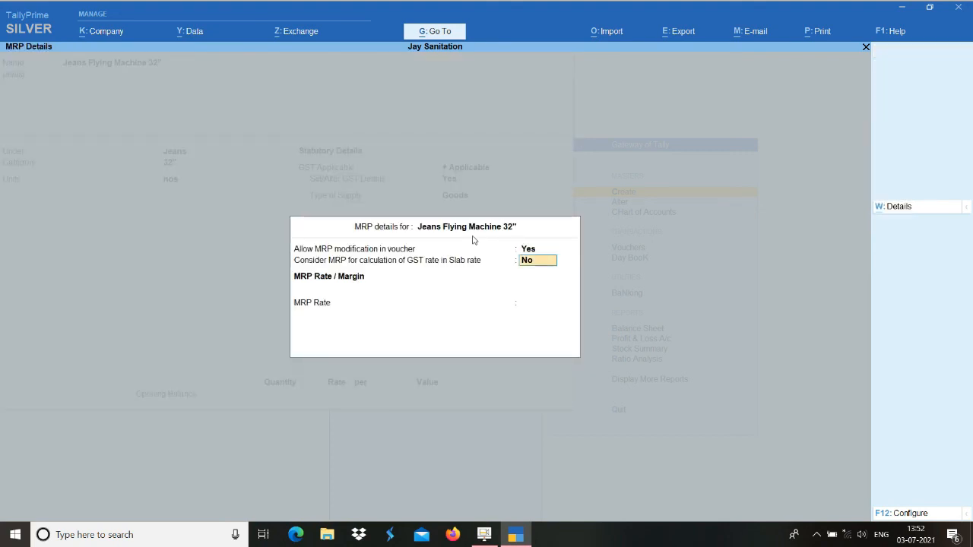
pyautogui.write('y')
pyautogui.press('Return')
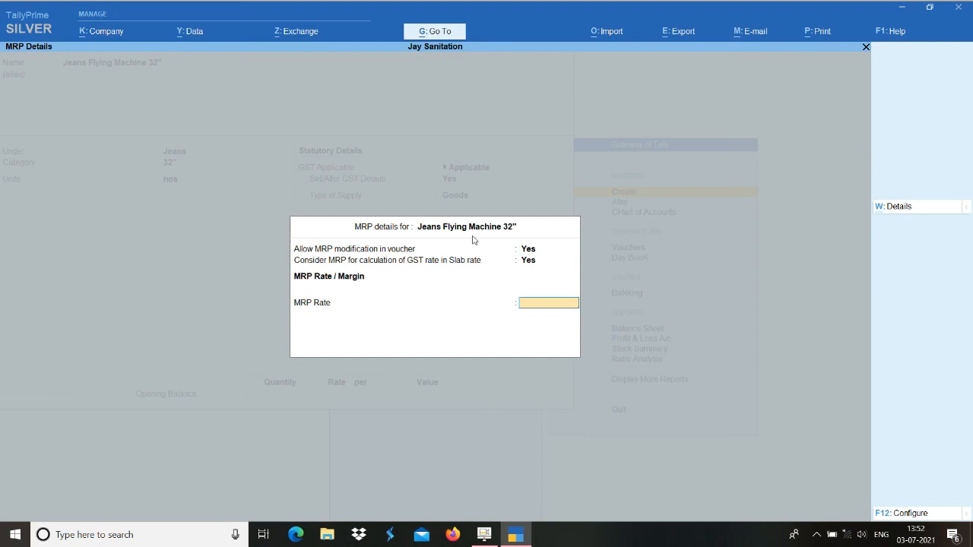
# Review the voucher modification and slab rate options in the MRP details and leave them without saving
pyautogui.press('Up')
pyautogui.press('Up')
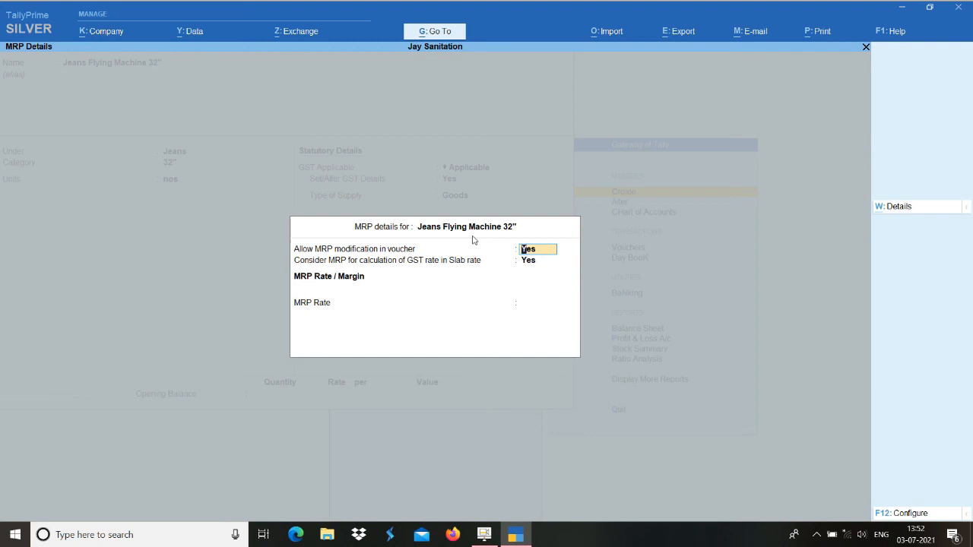
pyautogui.press('Return')
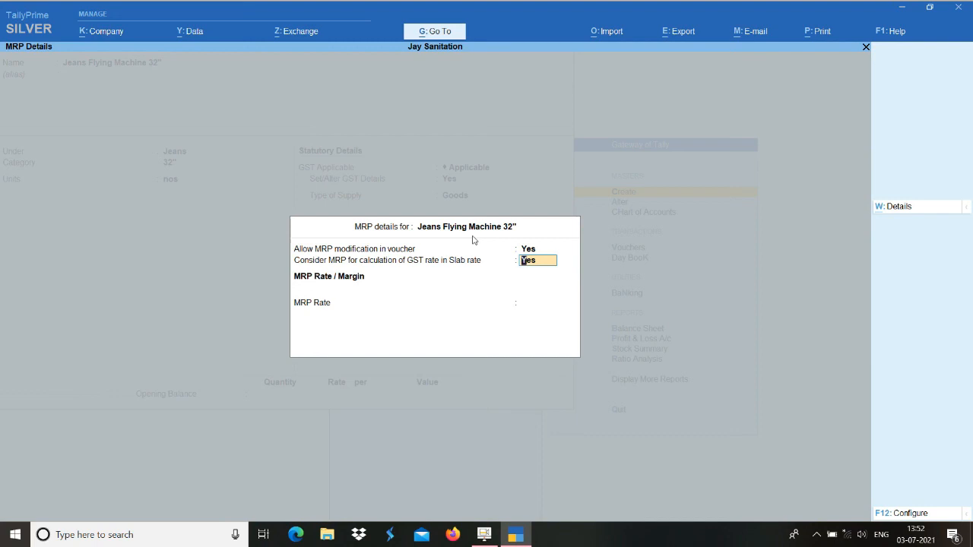
pyautogui.press('Return')
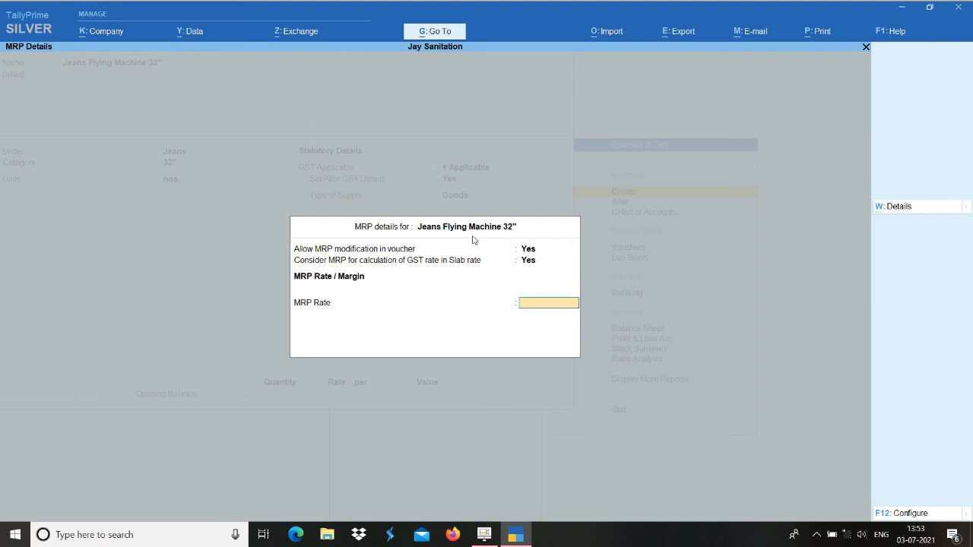
pyautogui.press('Escape')
pyautogui.press('Return')
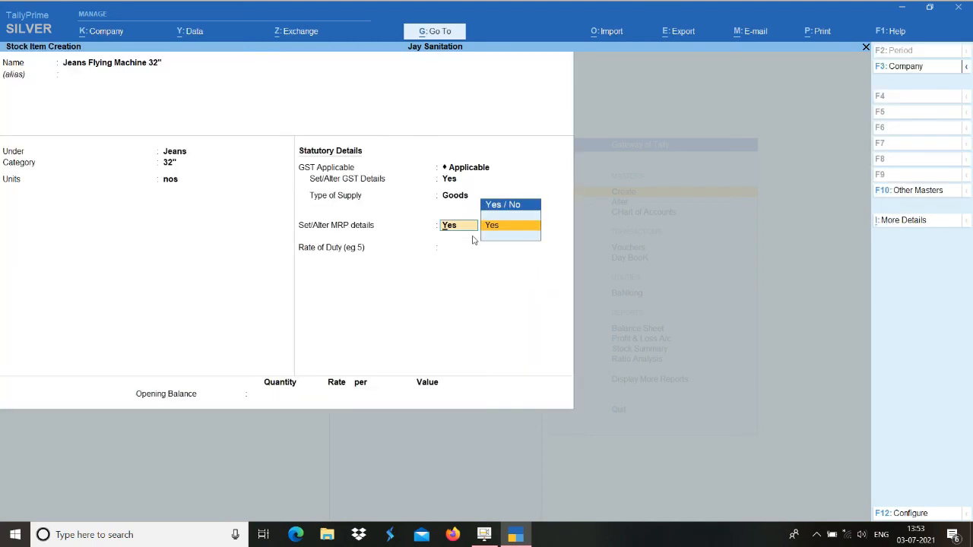
# Set the Set/Alter MRP details option to No and keep the rate of duty at 0
pyautogui.write('n')
pyautogui.press('Return')
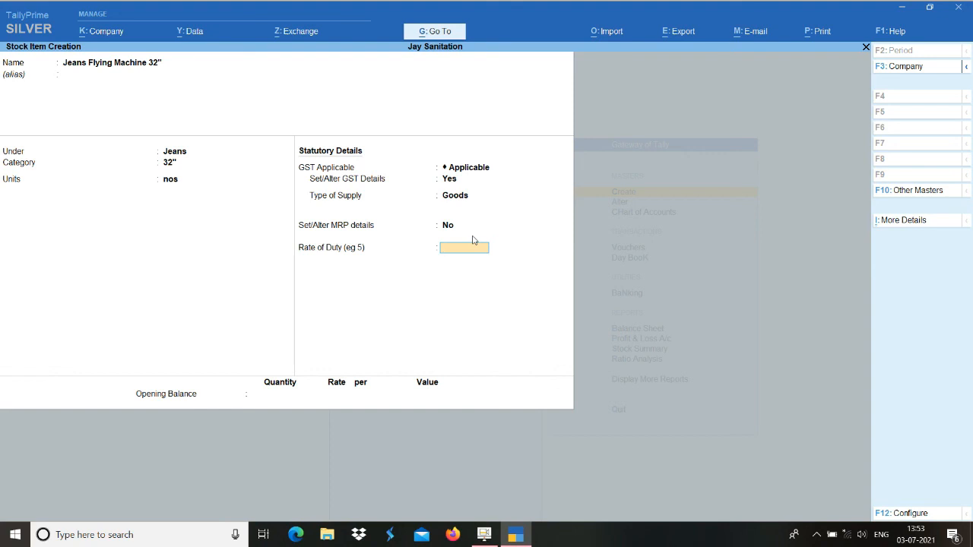
pyautogui.press('Return')
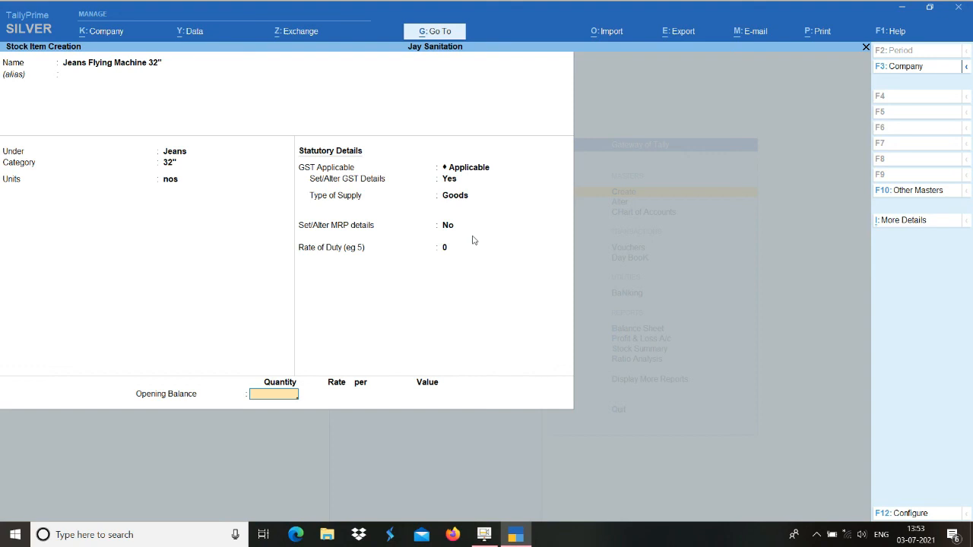
# Enter an opening balance of 10 nos at a rate of 100 for the stock item
pyautogui.press('Return')
pyautogui.press('Escape')
pyautogui.write('0')
pyautogui.press('Return')
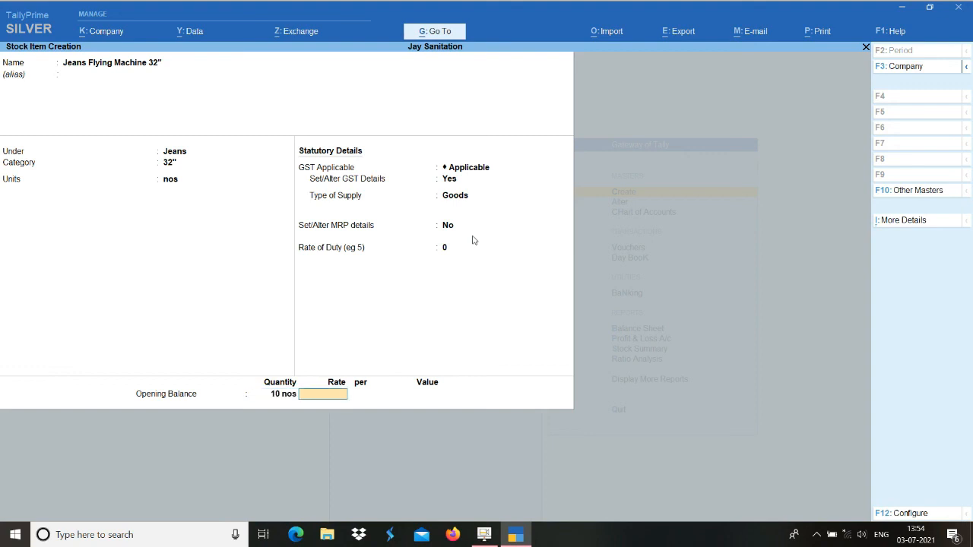
pyautogui.write('100')
pyautogui.press('Return')
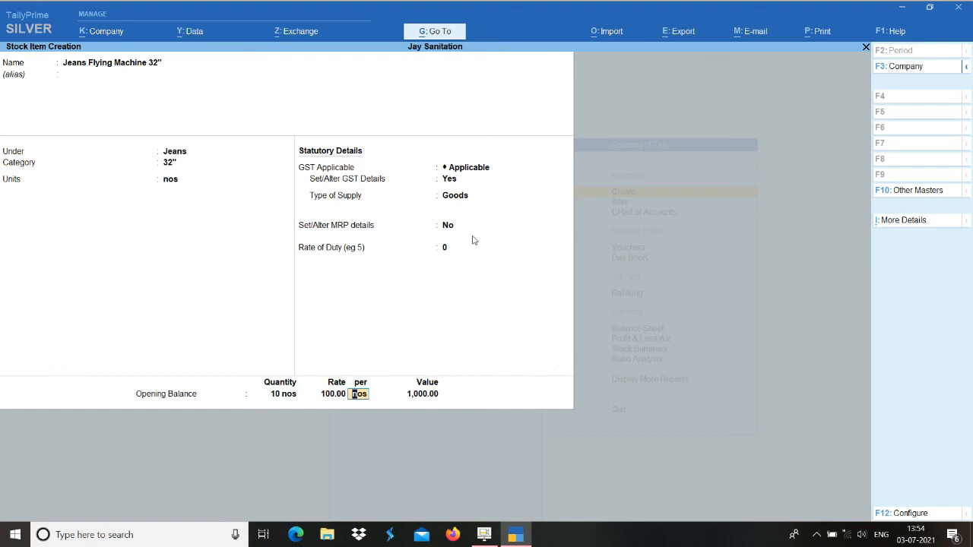
# Clear the stock item's opening balance by setting its quantity to 0 and finish the entry form
pyautogui.press('BackSpace')
pyautogui.press('BackSpace')
pyautogui.press('BackSpace')
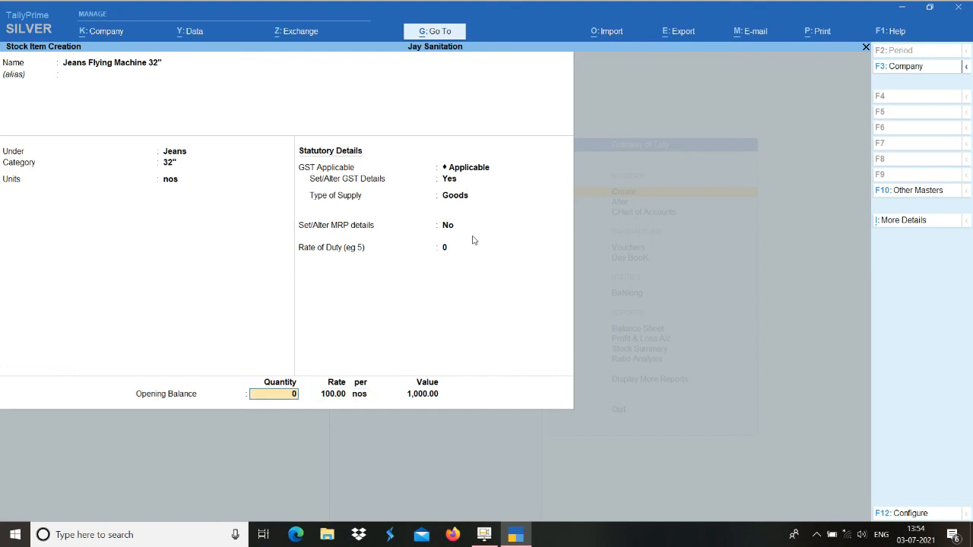
pyautogui.press('Return')
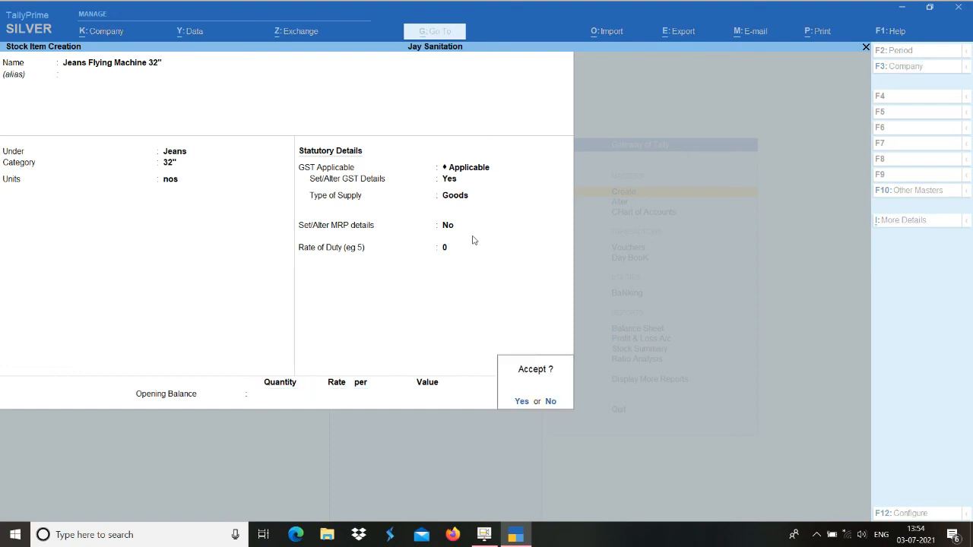